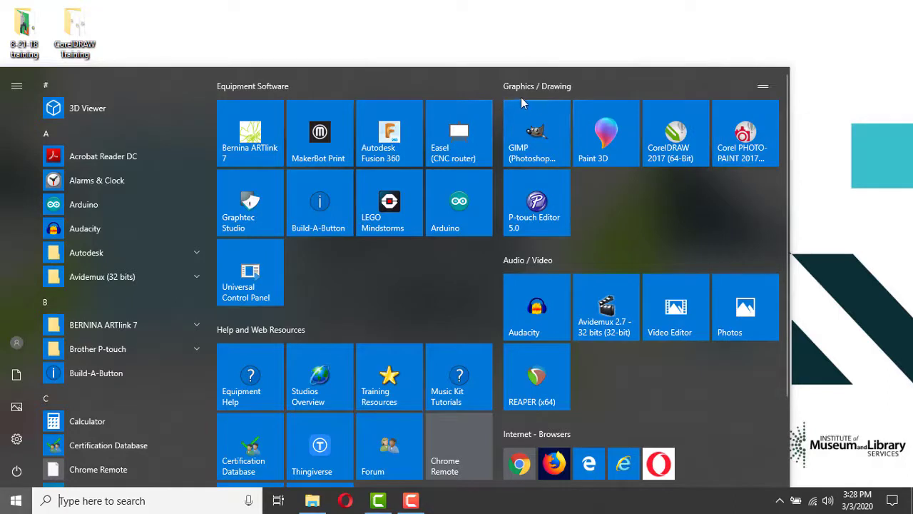
Launch Corel PHOTO-PAINT 2017 and maximize its Welcome Screen window
click(751, 143)
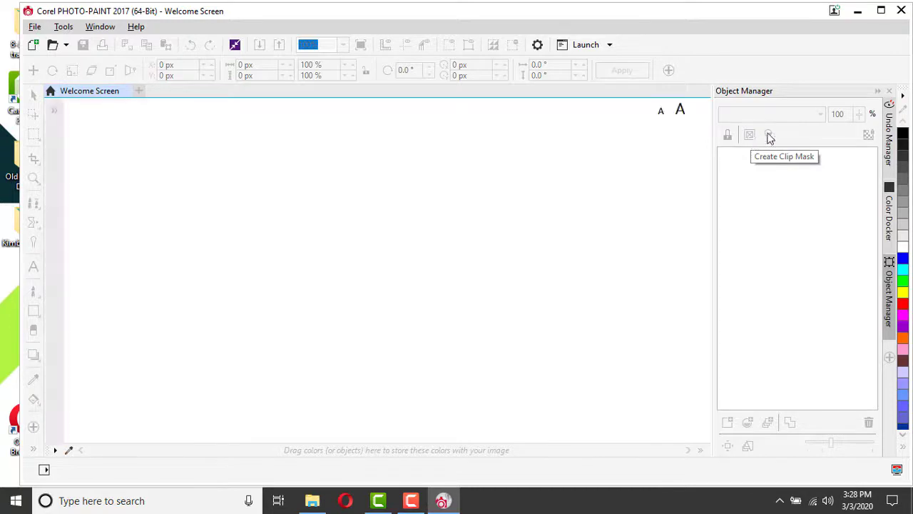
click(881, 15)
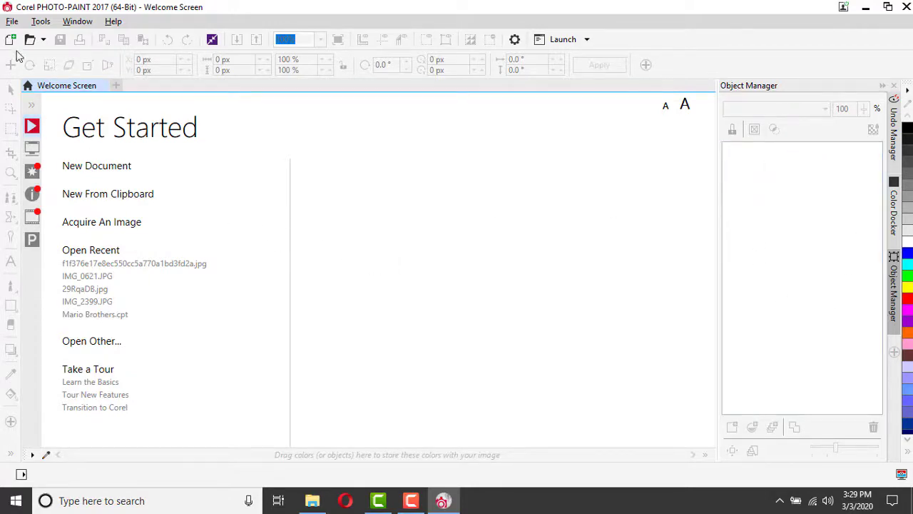
Load IMG_0623.JPG from the green screen folder through File > Open
click(12, 23)
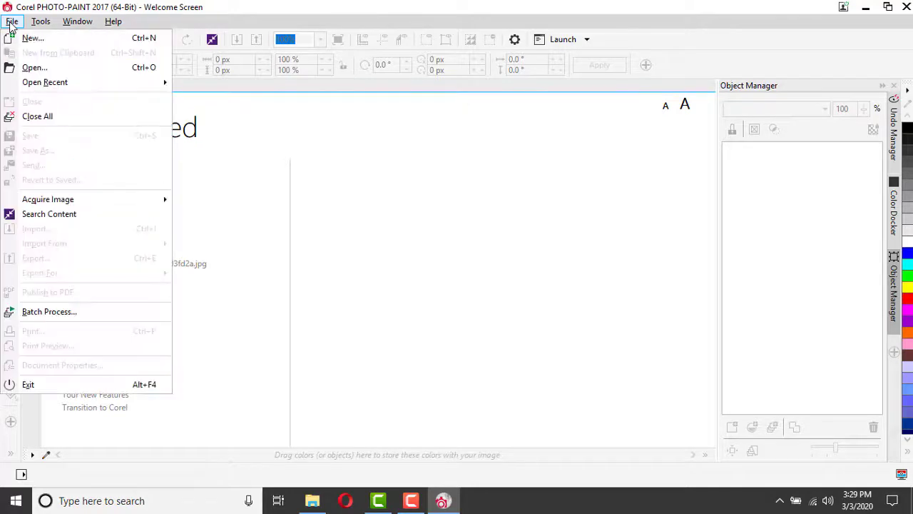
click(28, 68)
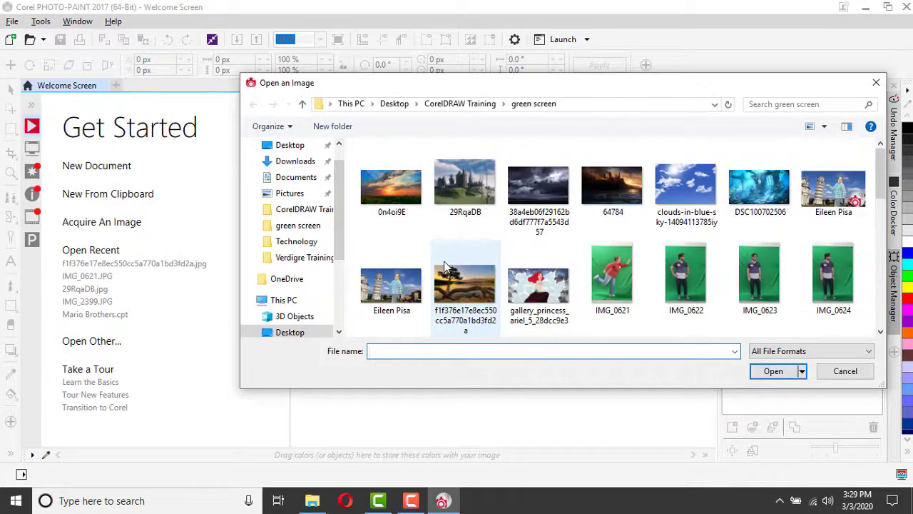
click(763, 274)
click(774, 374)
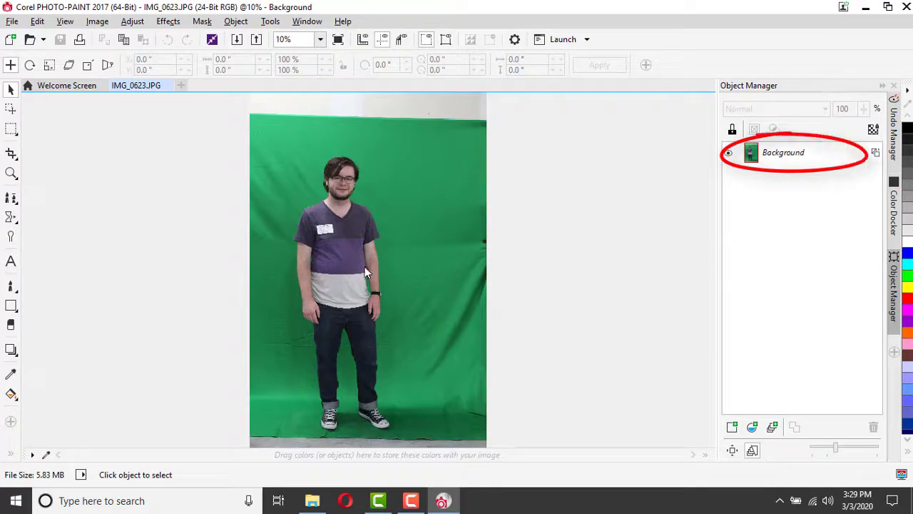
Duplicate the Background layer to create Object 1
right_click(774, 159)
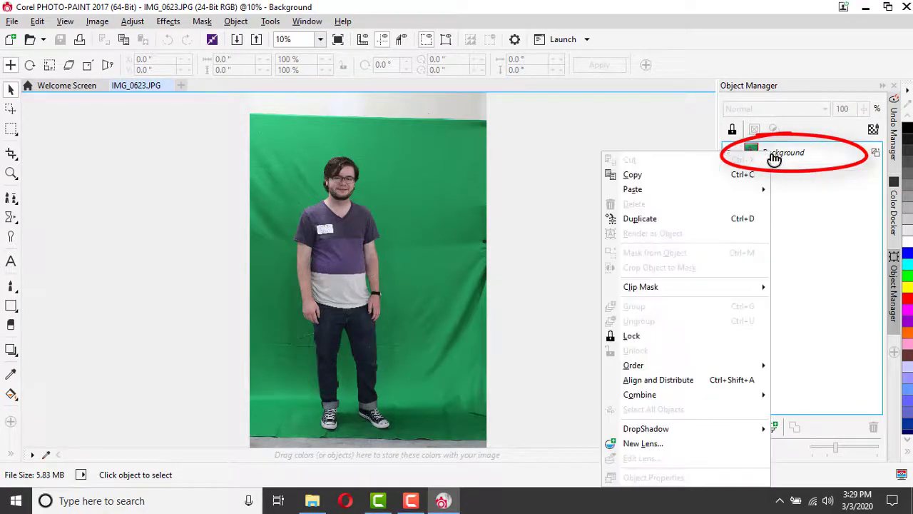
click(787, 159)
right_click(790, 156)
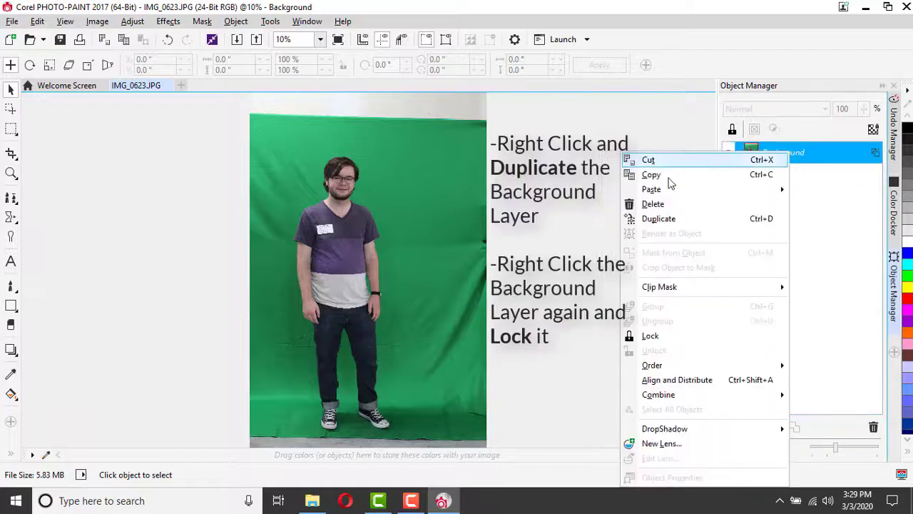
click(657, 221)
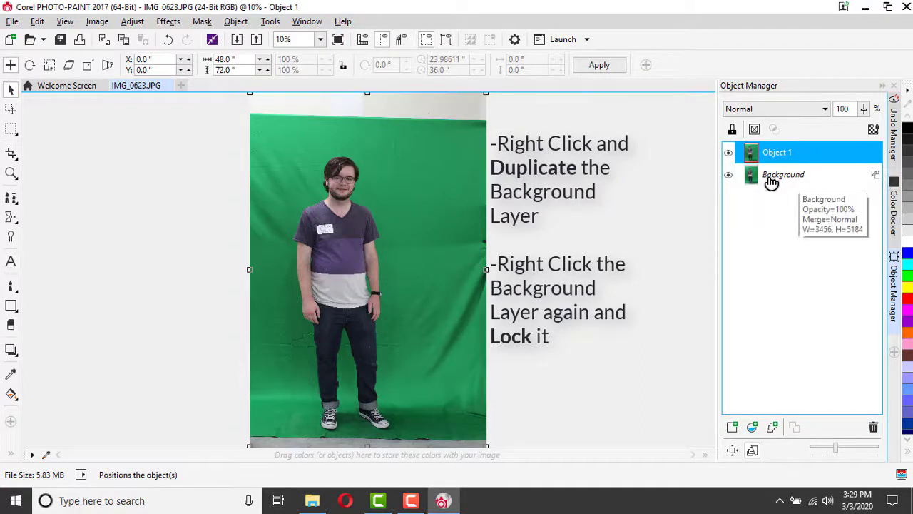
Lock the Background layer and select Object 1 for editing
click(797, 184)
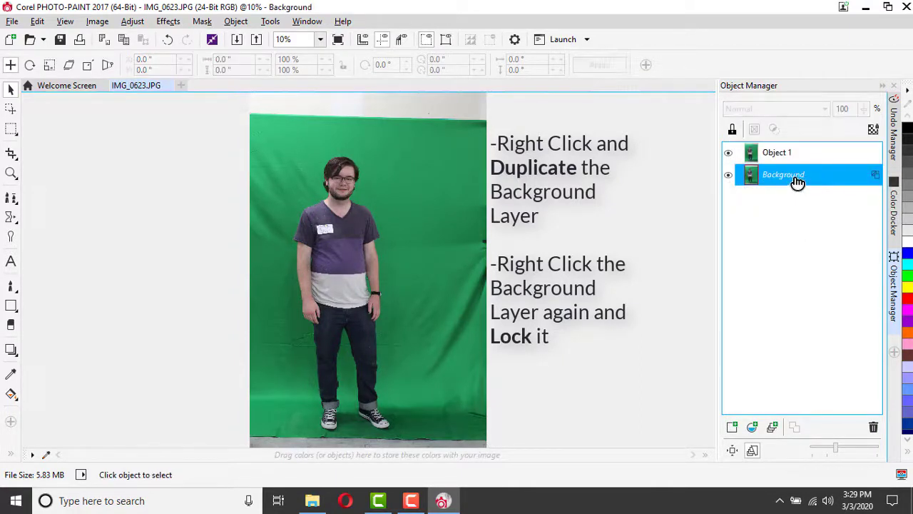
right_click(797, 183)
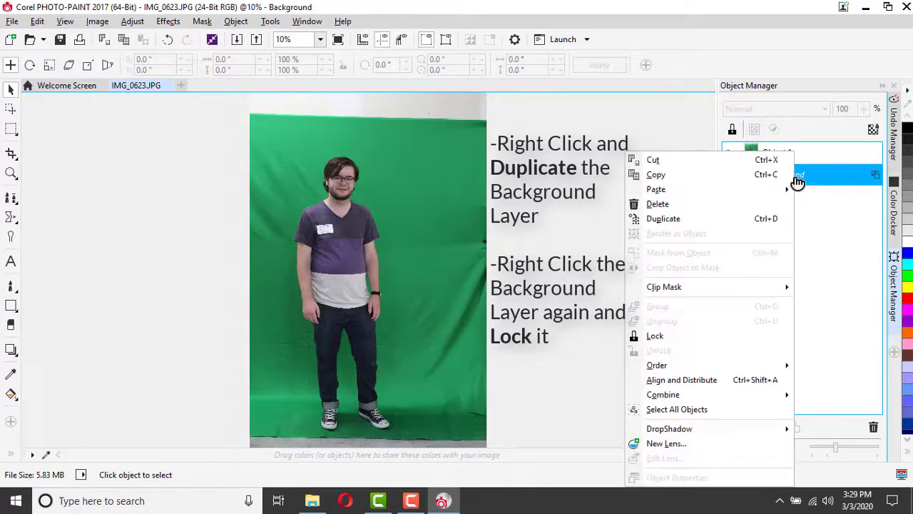
click(655, 336)
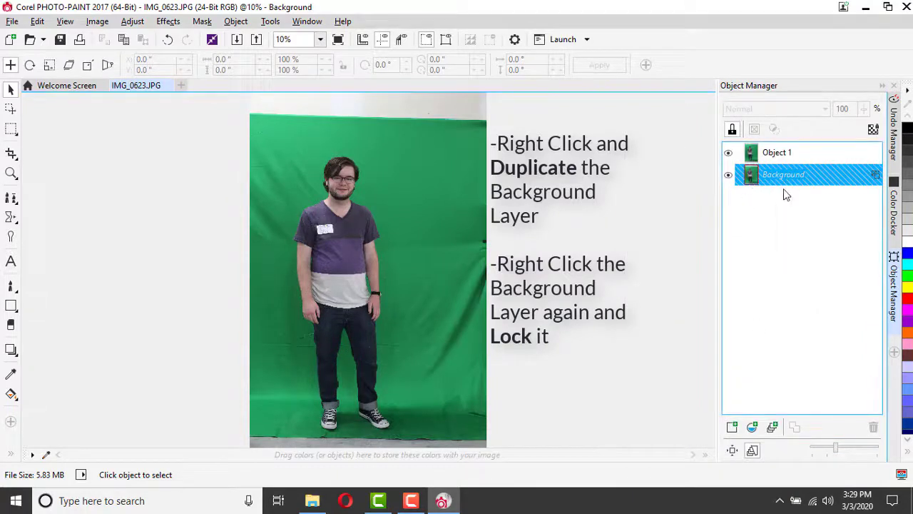
click(817, 161)
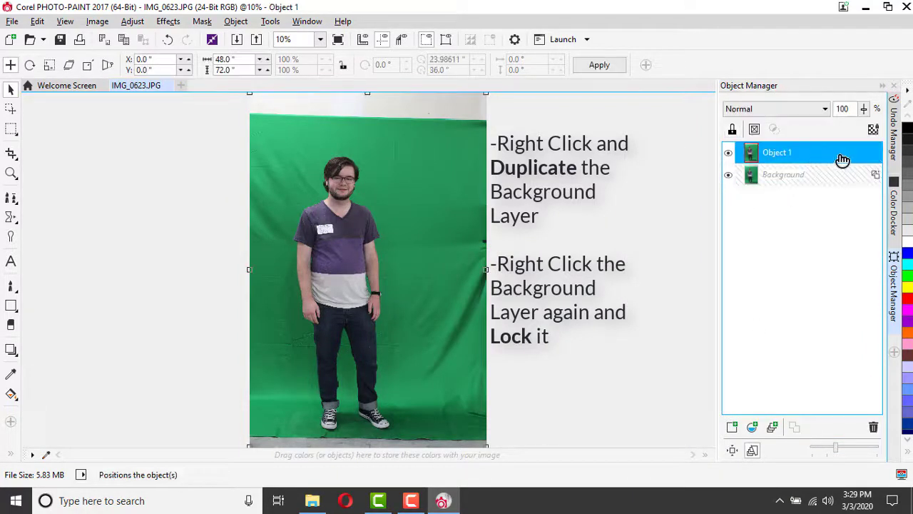
Choose the Magic Wand Mask tool, tolerance 10, from the mask tool flyout
click(20, 141)
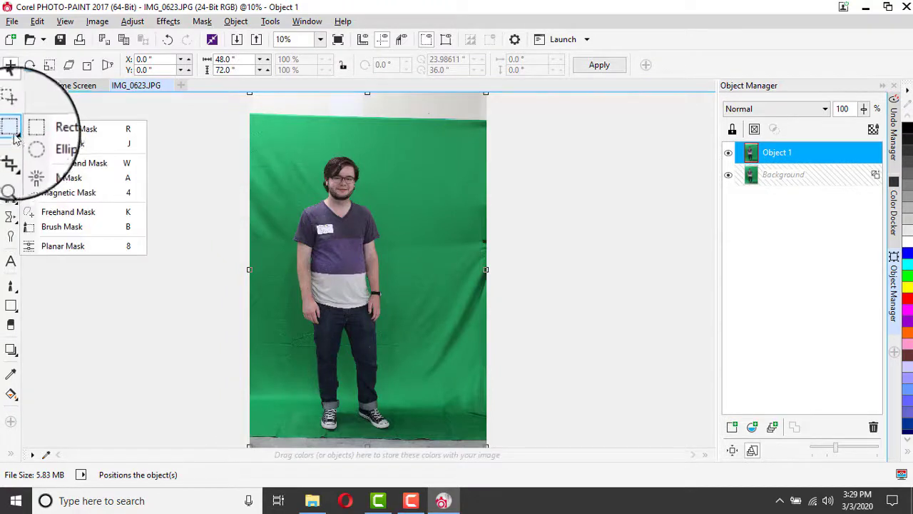
click(75, 169)
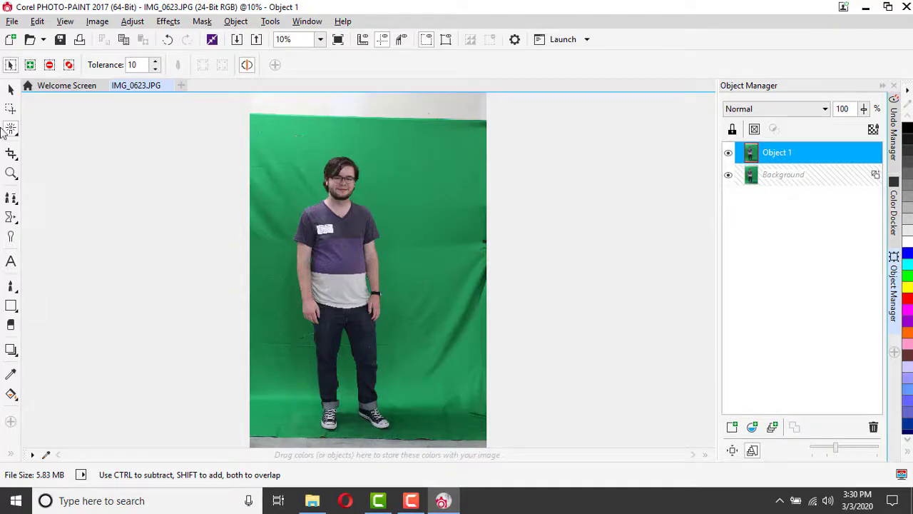
Magic-wand the green backdrop at three spots, ending on the diagonal fold at right
click(262, 129)
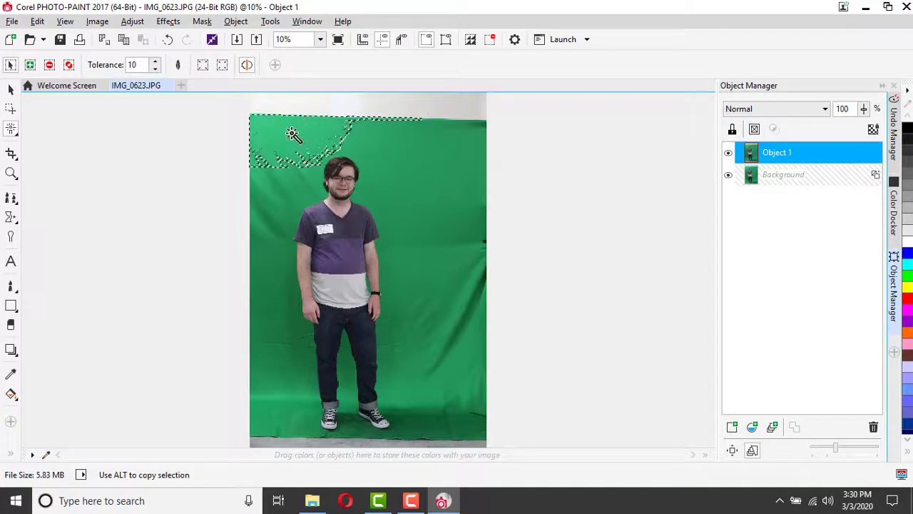
click(433, 331)
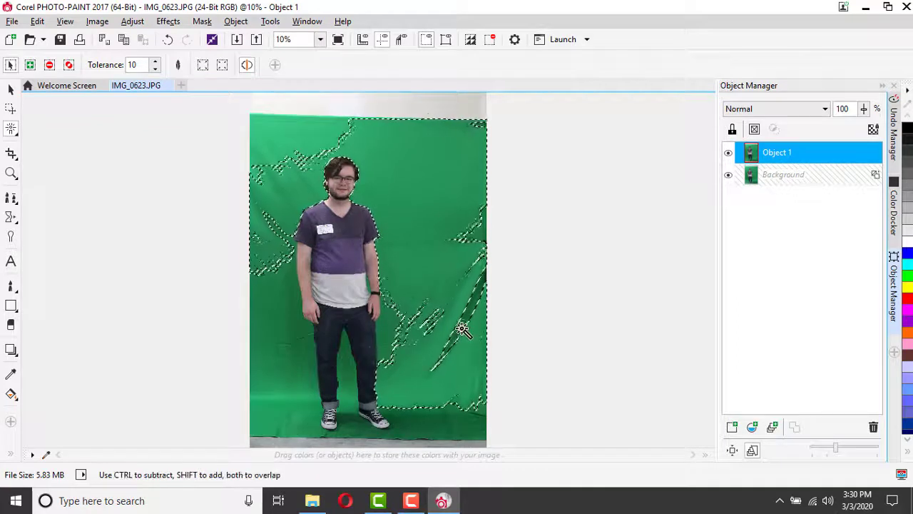
click(463, 325)
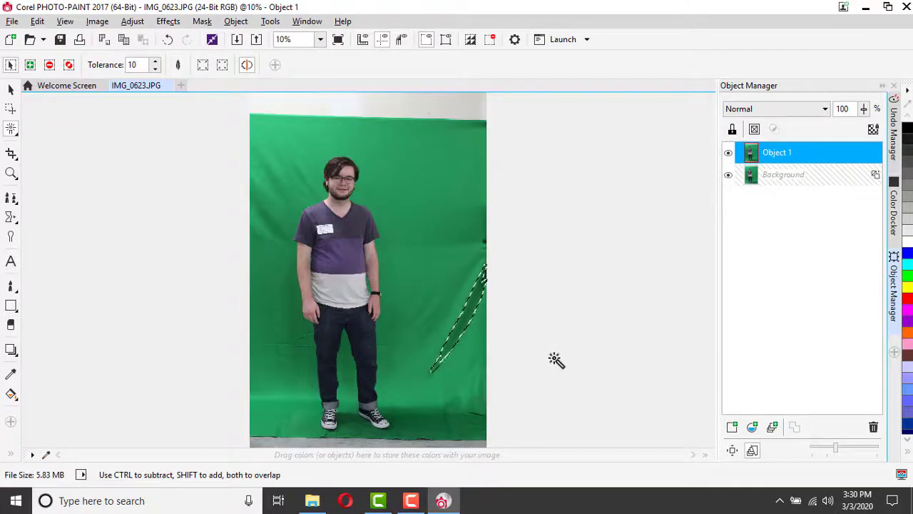
Switch the wand to Additive mode and add the right-side green and the area beside the head
click(29, 69)
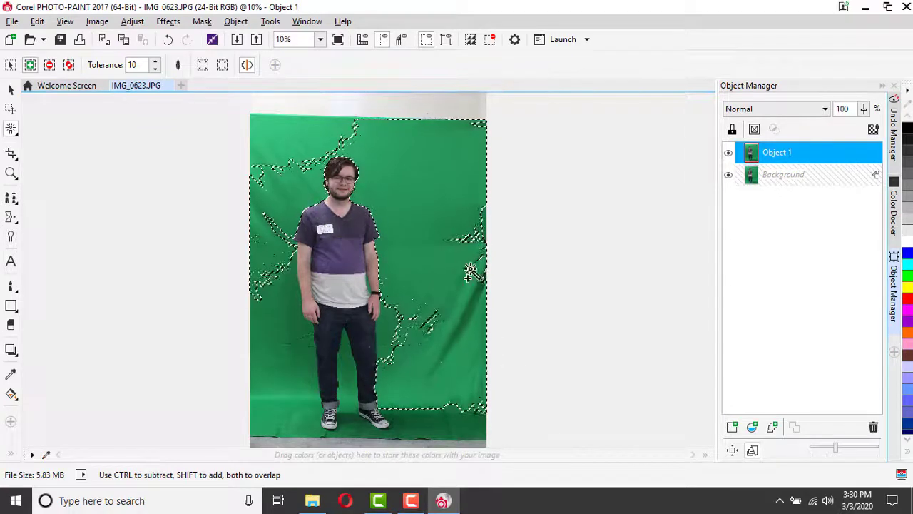
click(482, 239)
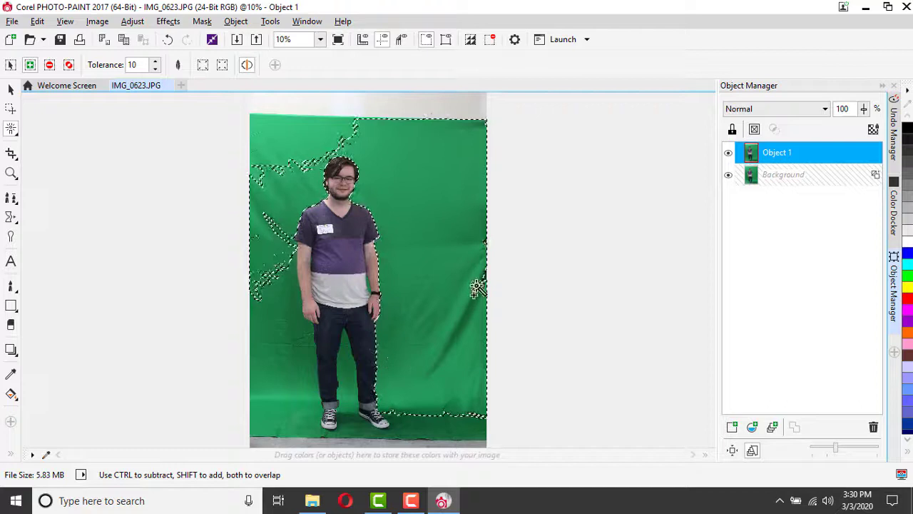
click(347, 133)
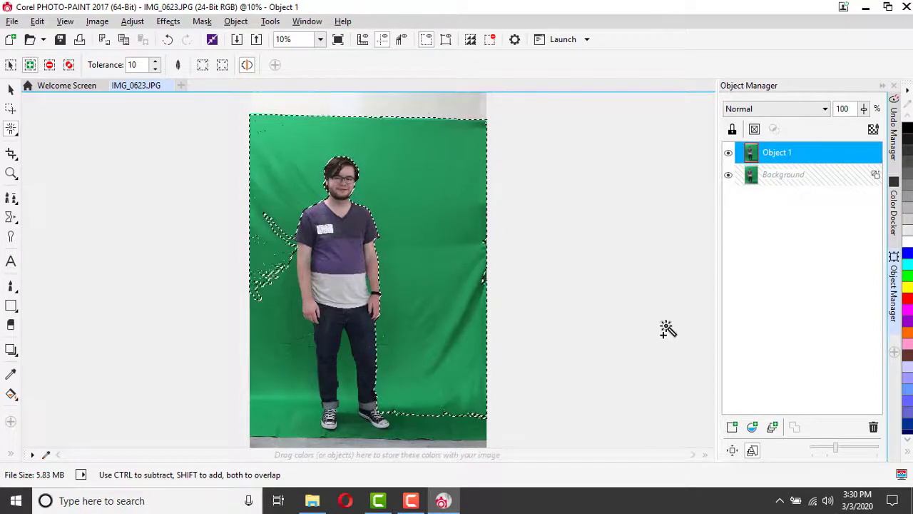
scroll(270, 135, up, 2)
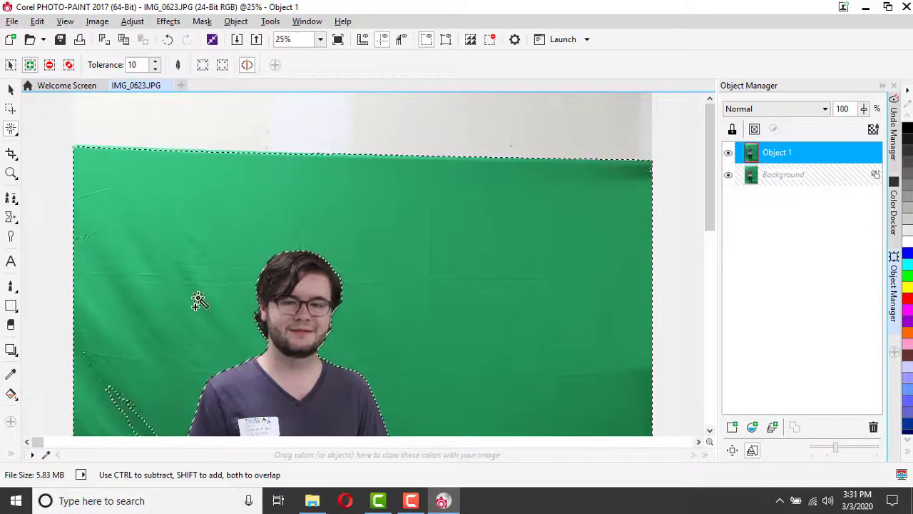
scroll(200, 296, down, 2)
scroll(201, 295, up, 2)
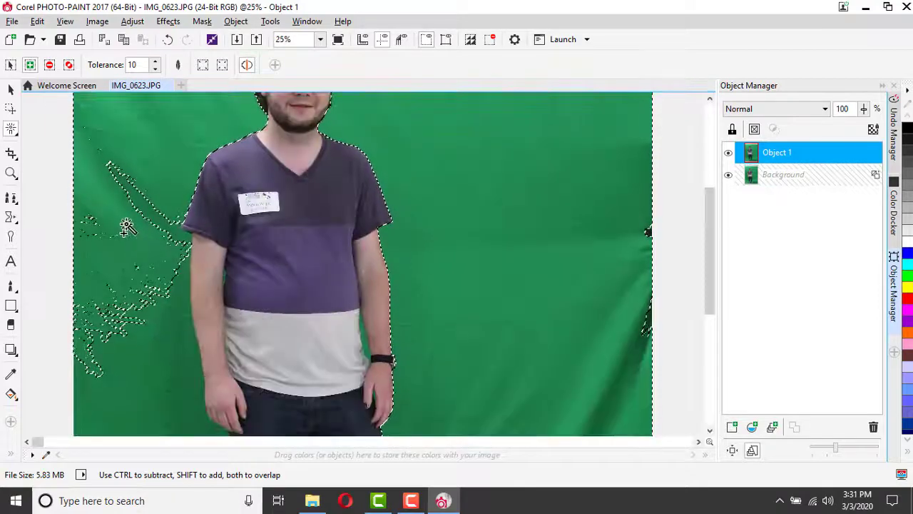
scroll(351, 204, down, 2)
scroll(381, 236, up, 3)
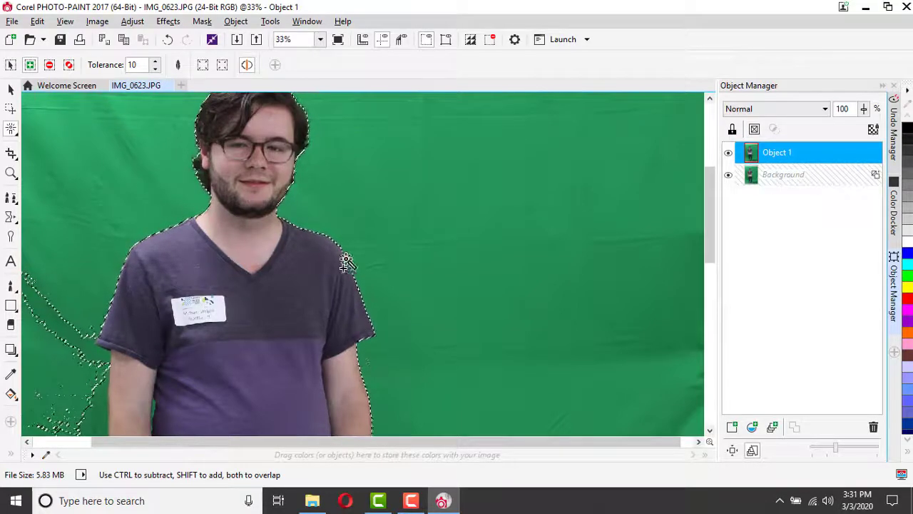
scroll(356, 292, up, 1)
scroll(348, 257, up, 2)
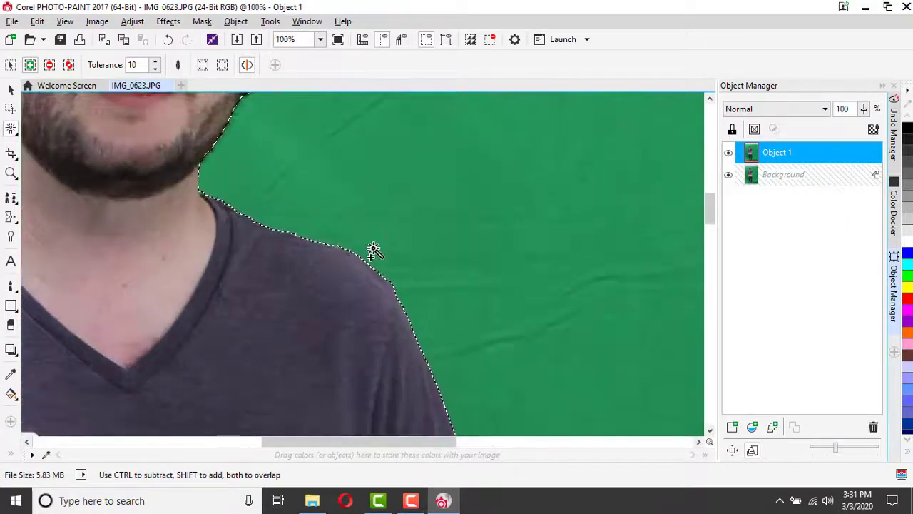
scroll(414, 247, down, 2)
scroll(453, 242, down, 4)
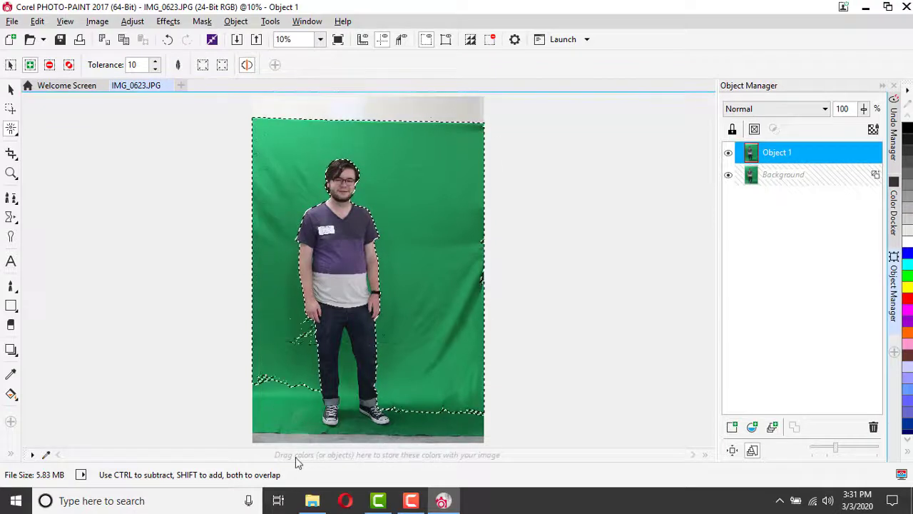
Add the lower-left floor green and the backdrop around the man to the mask, zooming to inspect it
click(323, 431)
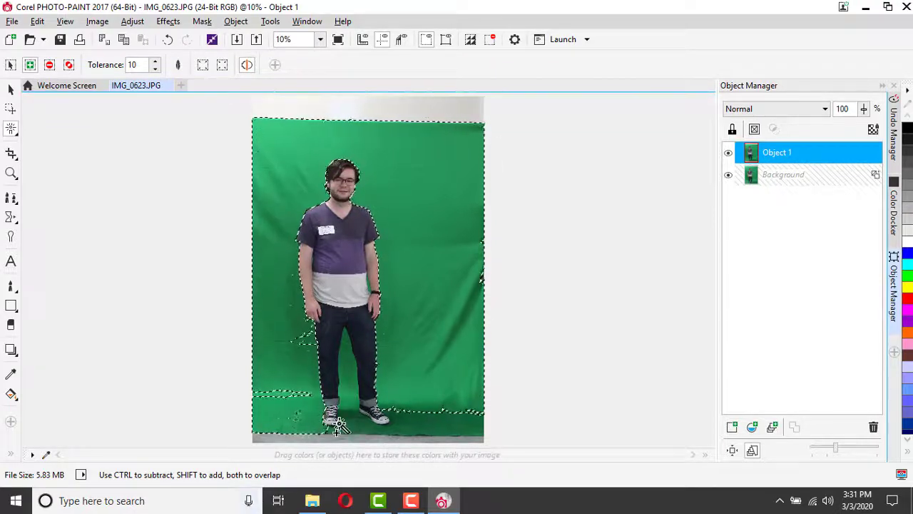
click(306, 360)
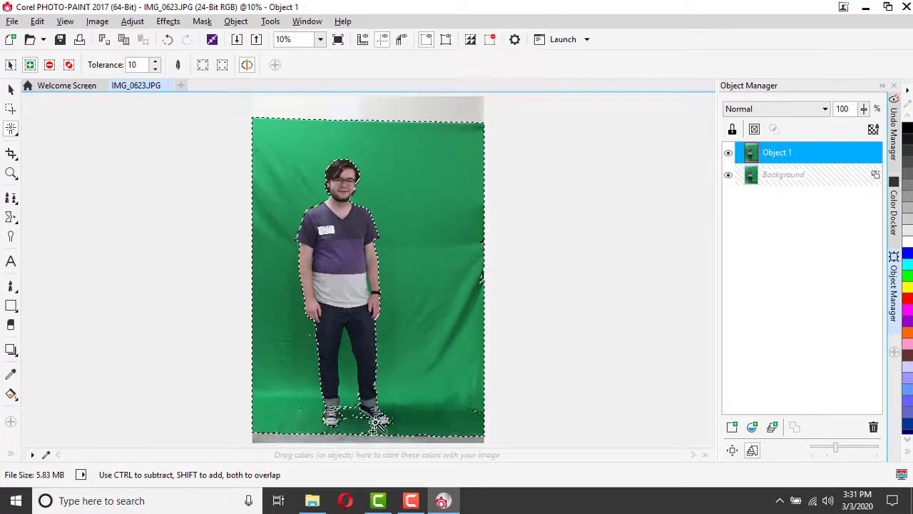
scroll(376, 427, up, 3)
scroll(353, 280, up, 1)
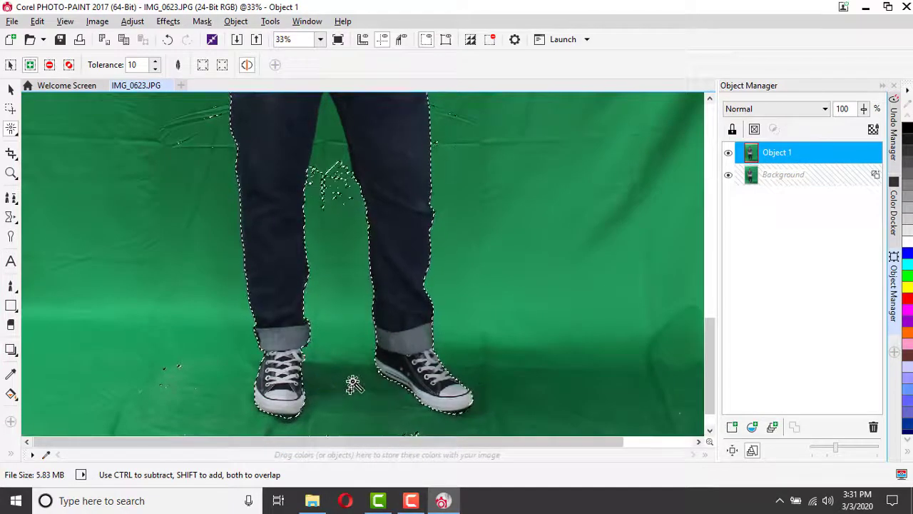
scroll(351, 387, down, 2)
scroll(363, 322, up, 4)
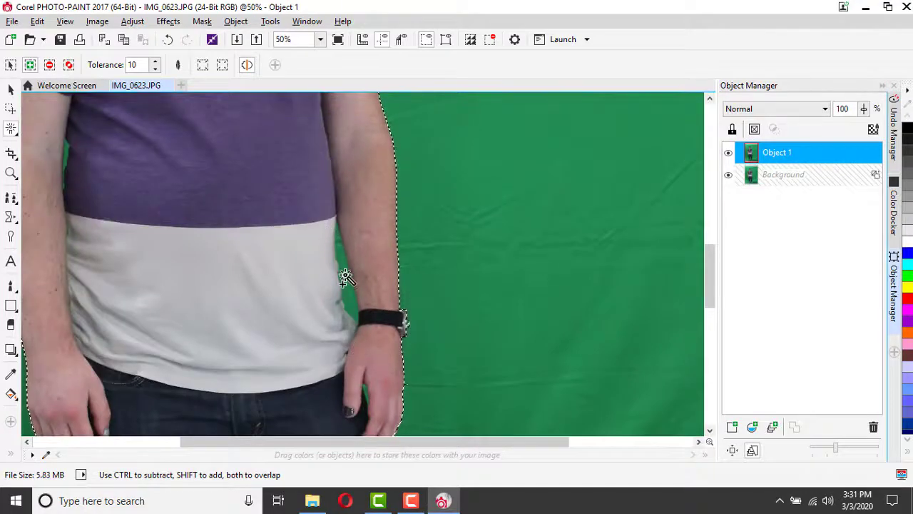
scroll(371, 381, up, 2)
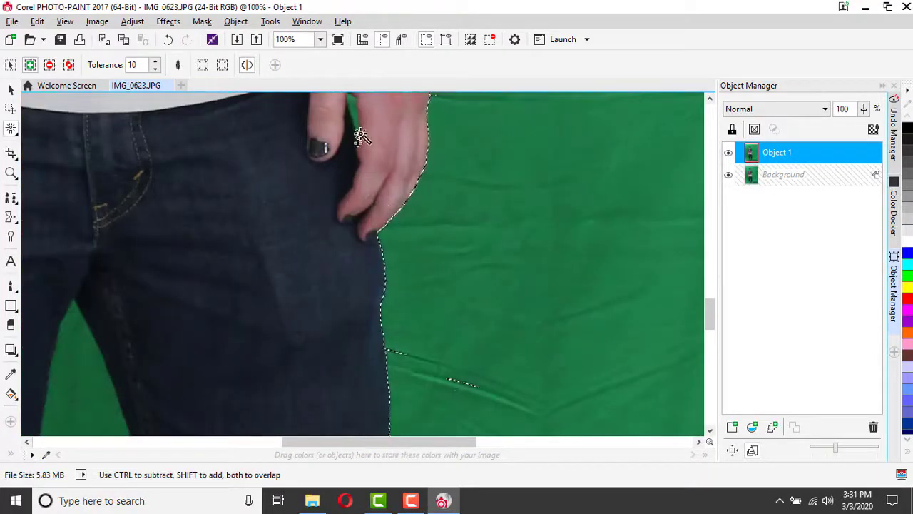
scroll(362, 137, up, 1)
scroll(434, 307, down, 4)
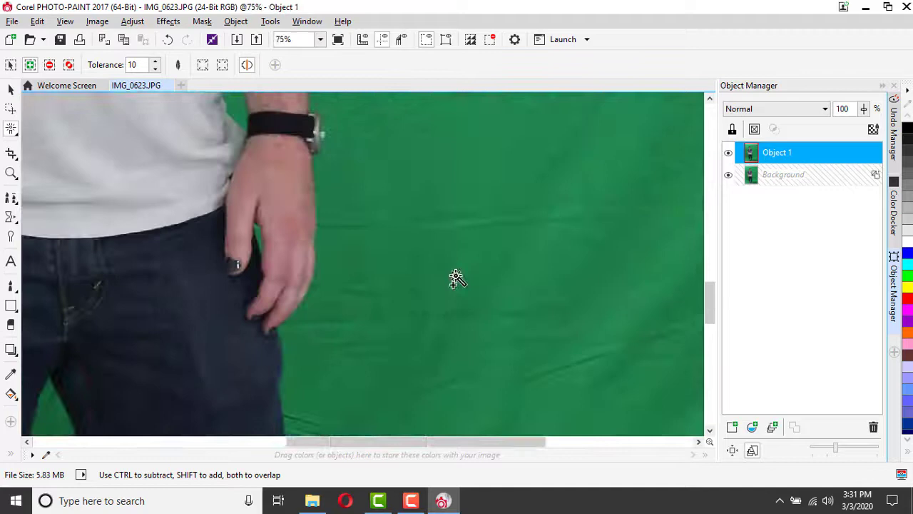
scroll(141, 185, up, 1)
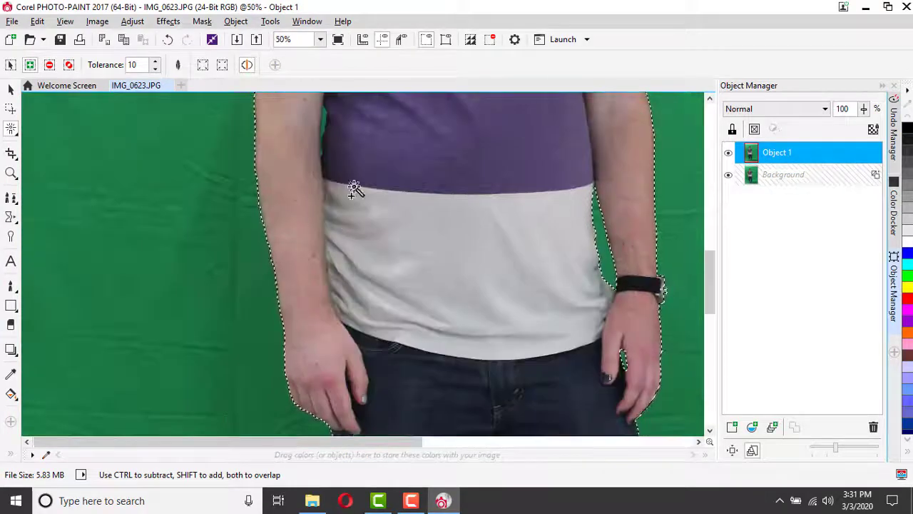
scroll(320, 117, up, 2)
scroll(428, 357, down, 1)
scroll(351, 388, up, 1)
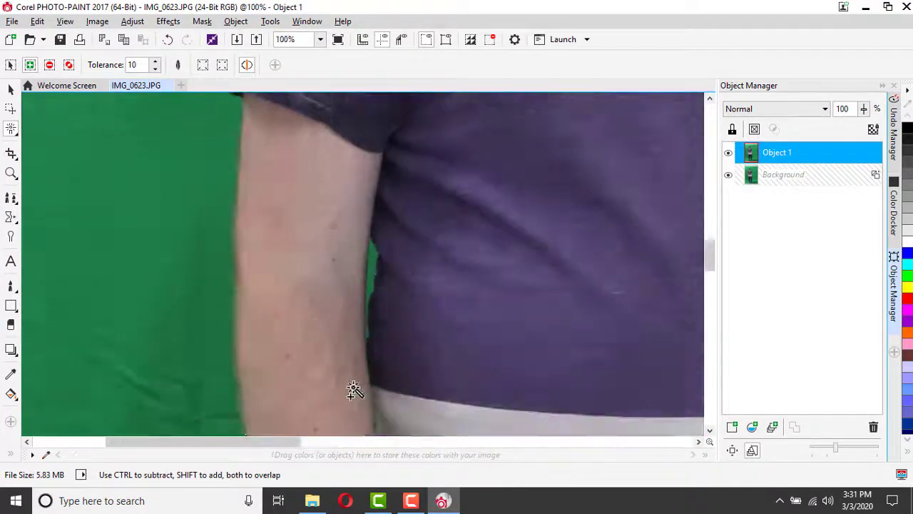
scroll(374, 263, up, 1)
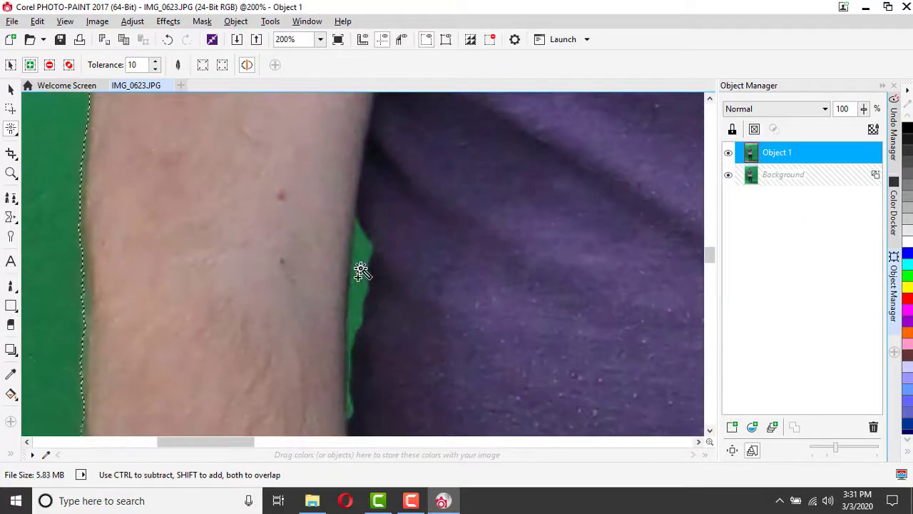
scroll(348, 382, up, 1)
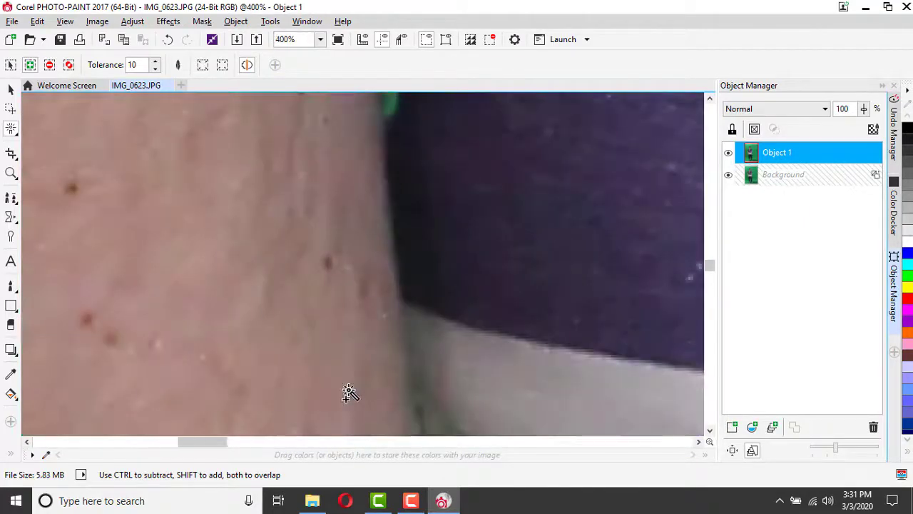
scroll(411, 308, down, 1)
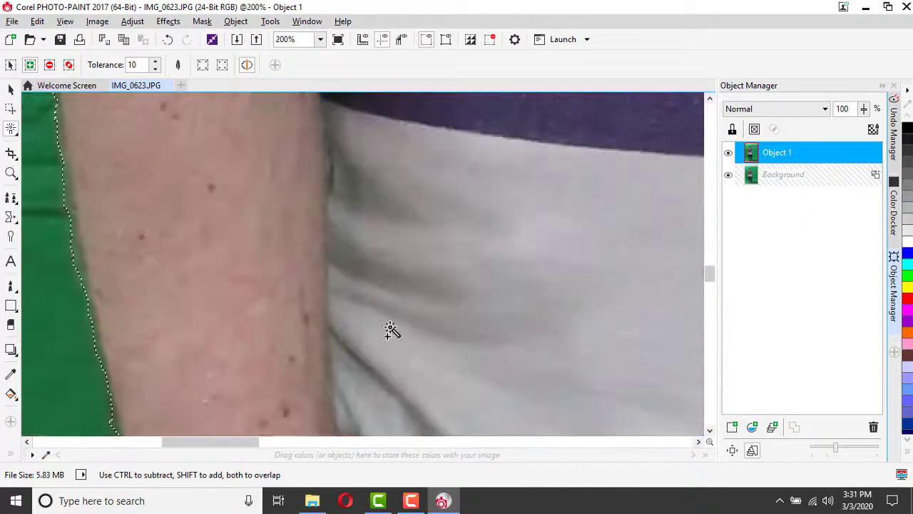
scroll(381, 147, down, 1)
scroll(326, 140, up, 2)
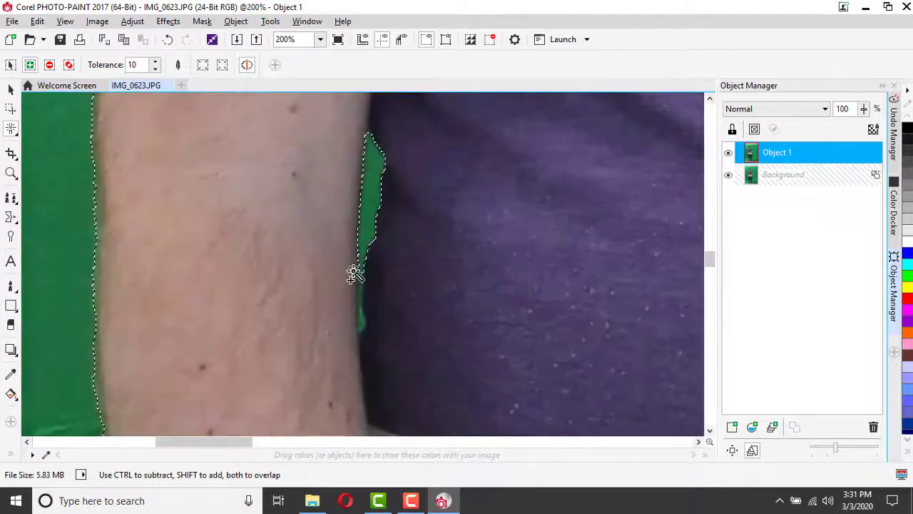
scroll(365, 259, up, 1)
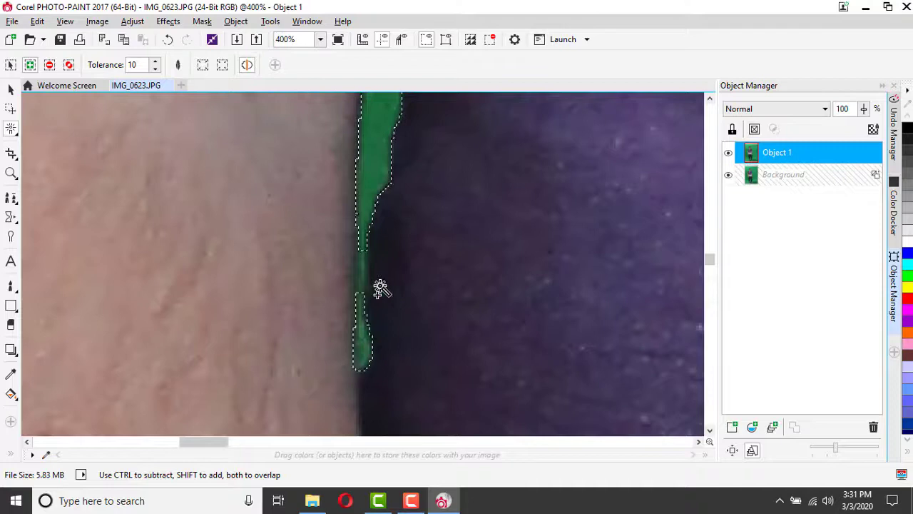
scroll(361, 278, up, 1)
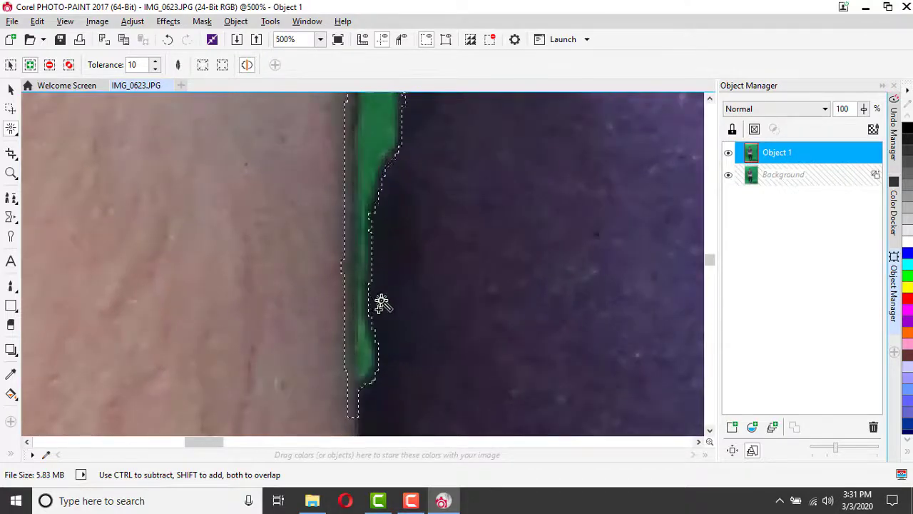
scroll(349, 294, down, 6)
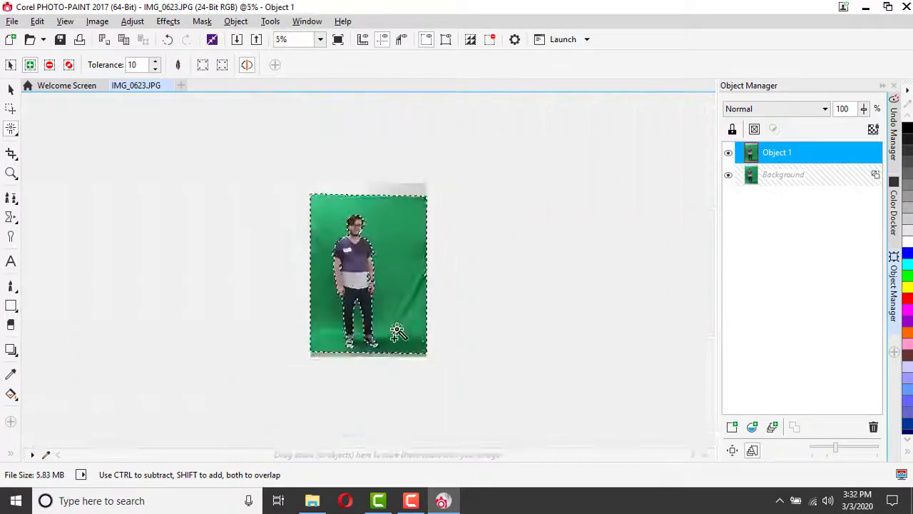
scroll(397, 350, up, 5)
Add more green around the man's feet to the mask and zoom to check its edges
click(397, 349)
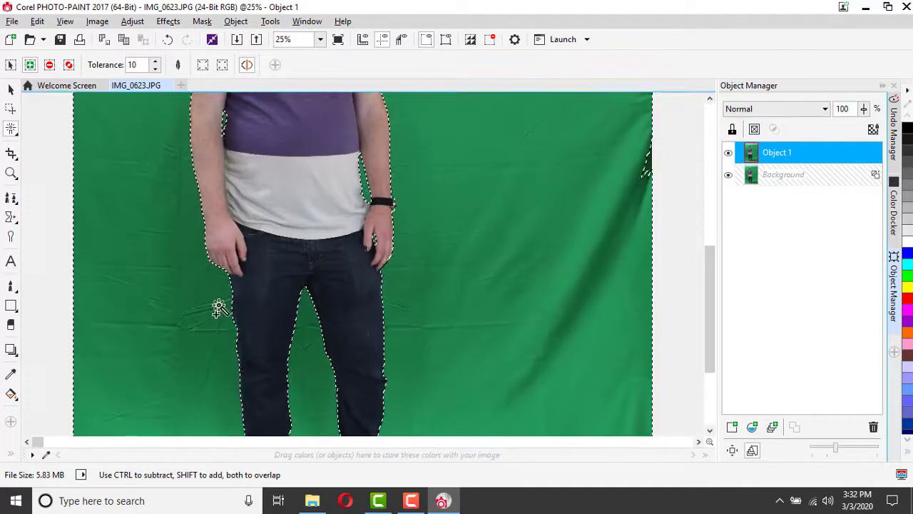
scroll(364, 321, down, 2)
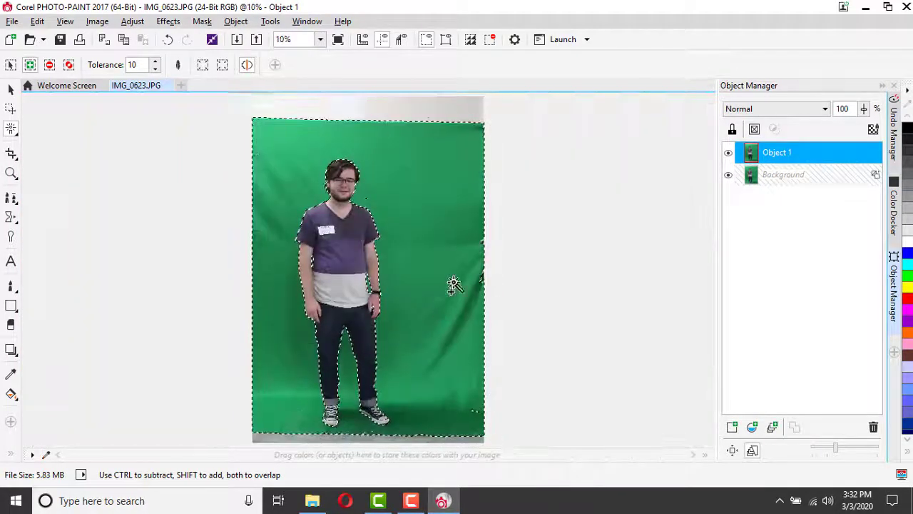
scroll(364, 210, up, 5)
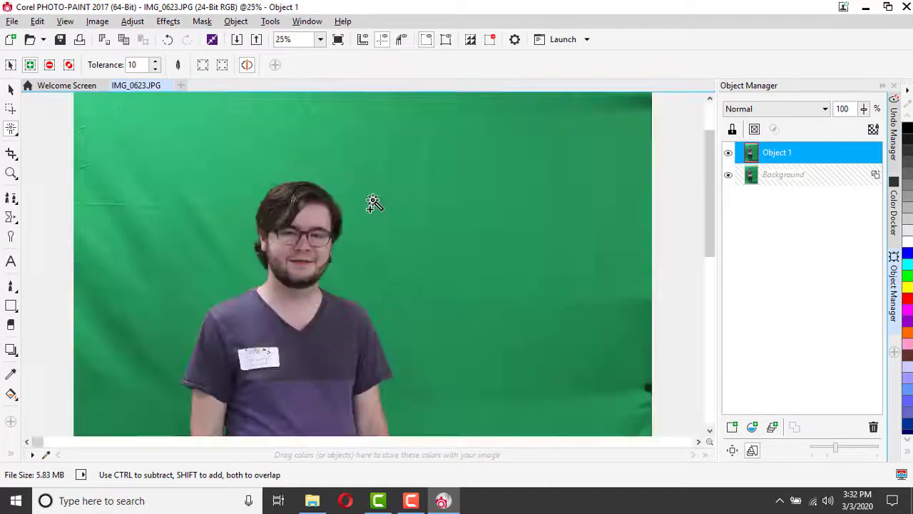
scroll(428, 343, down, 3)
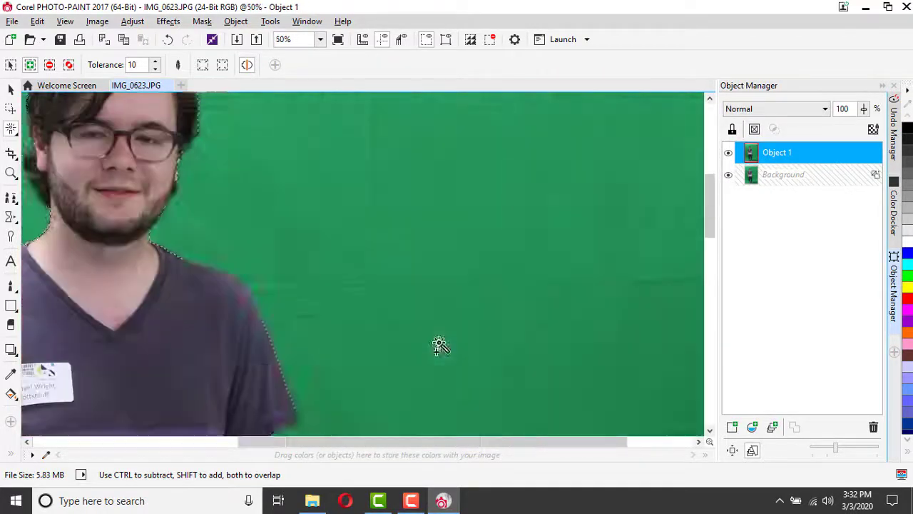
scroll(522, 231, up, 2)
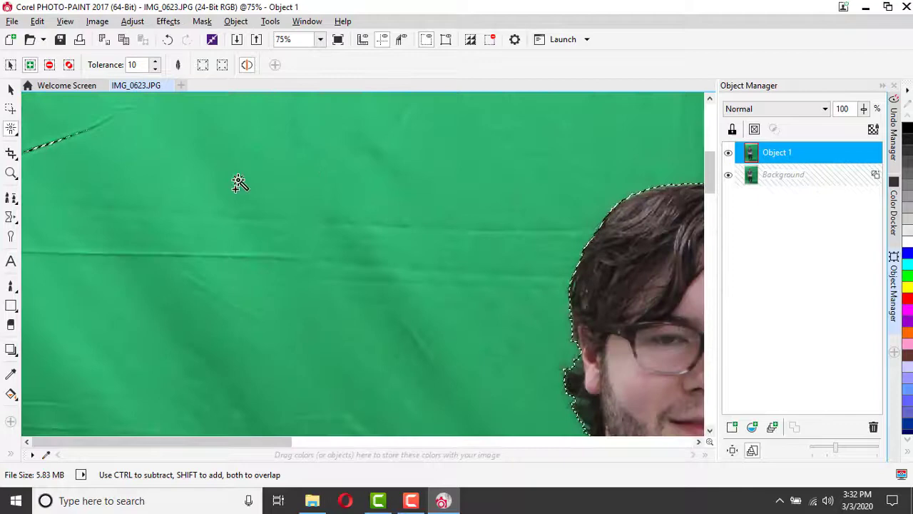
scroll(116, 218, down, 5)
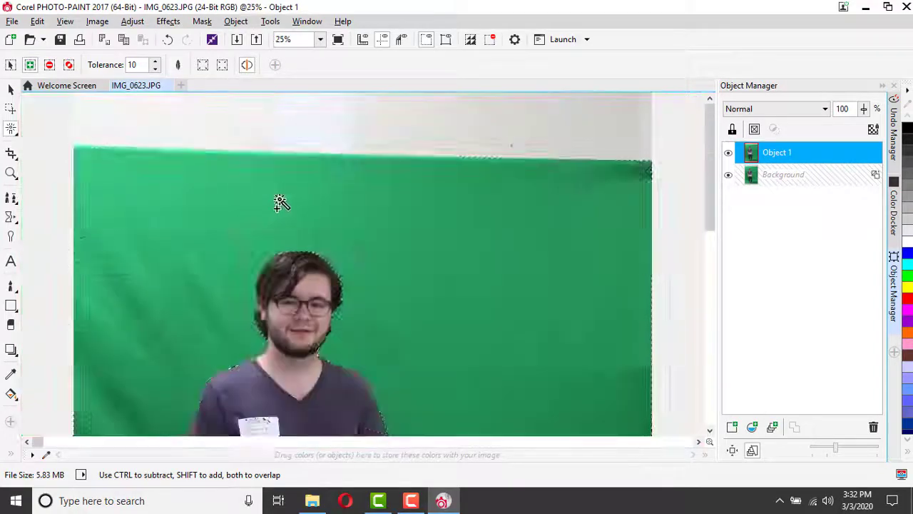
scroll(314, 426, up, 2)
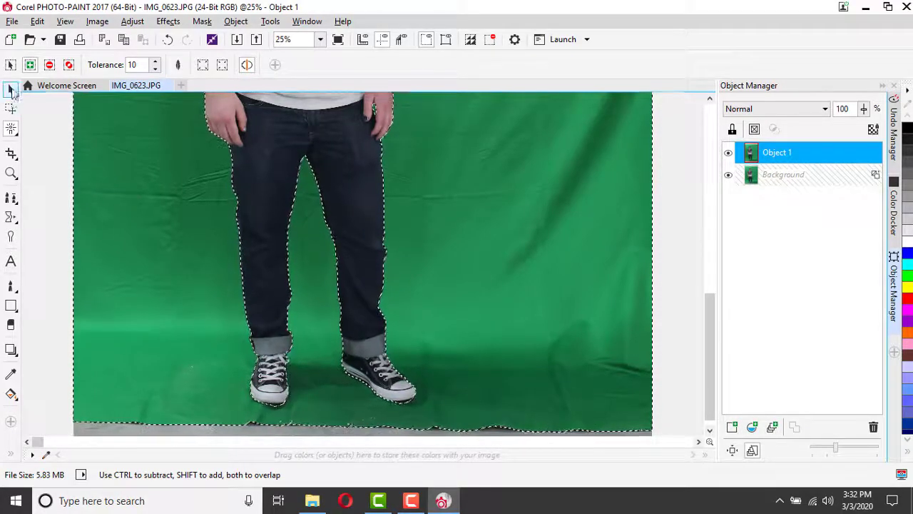
Switch to the Freehand Mask tool and trace the area left of the legs into the mask
click(18, 134)
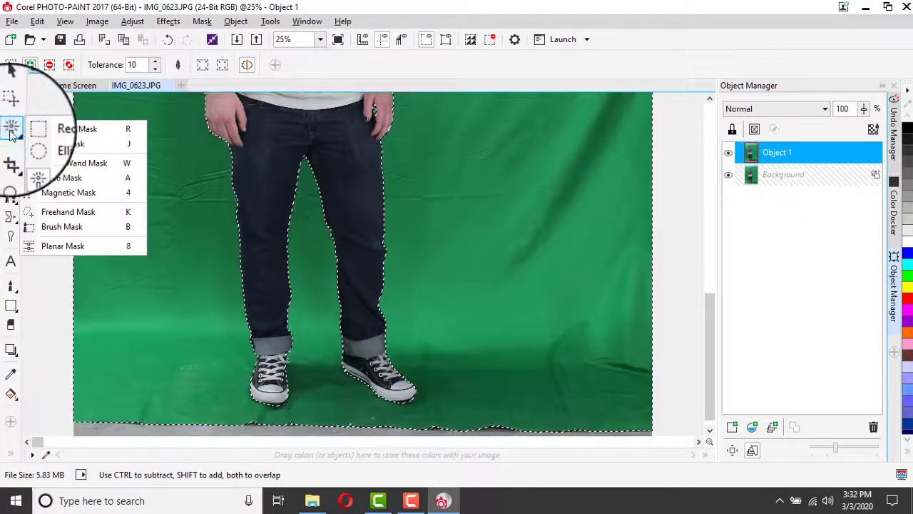
click(72, 213)
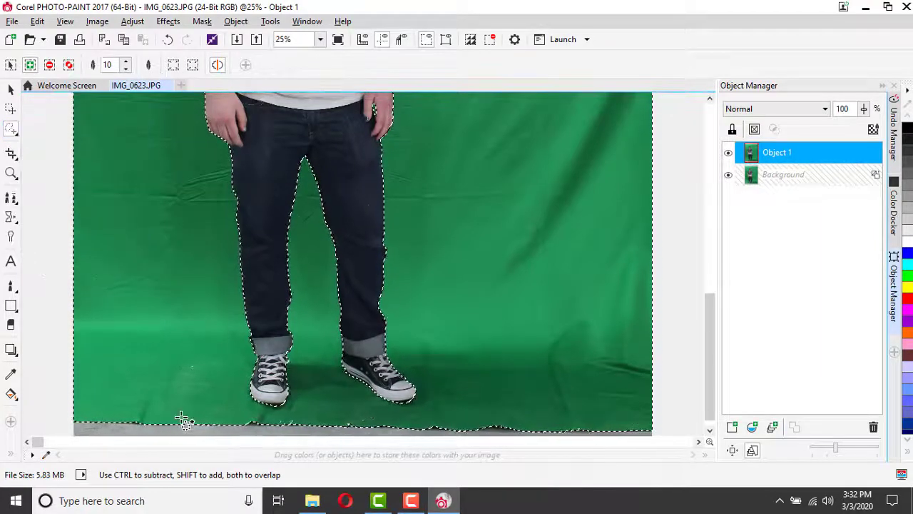
click(124, 301)
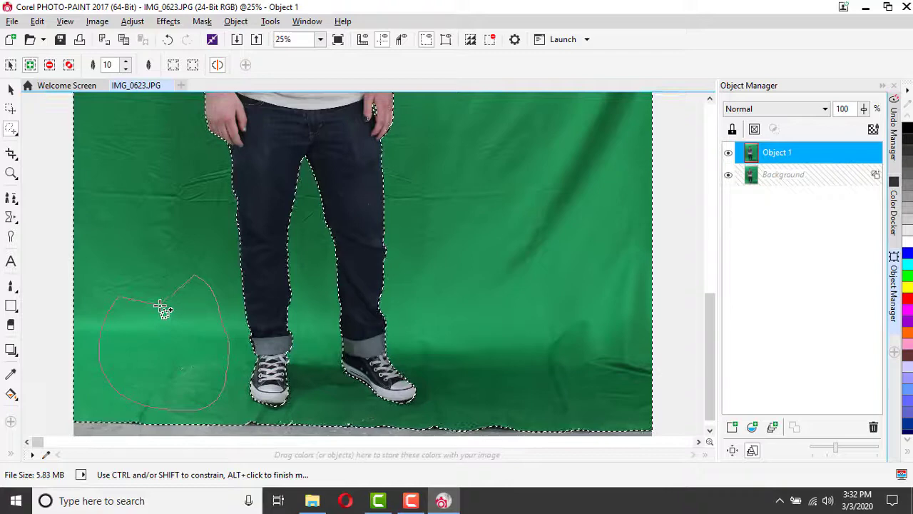
double_click(161, 309)
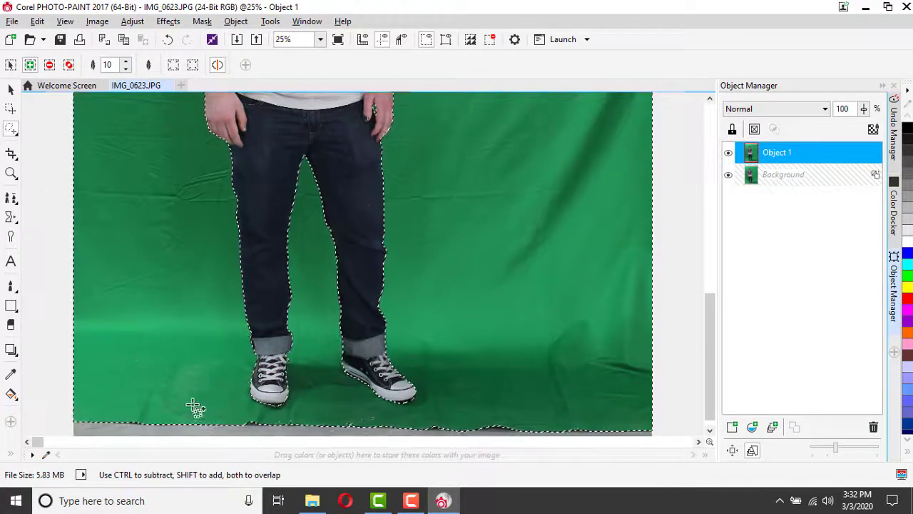
scroll(198, 403, down, 3)
Freehand-trace the band along the photo's top edge into the mask
scroll(378, 166, up, 1)
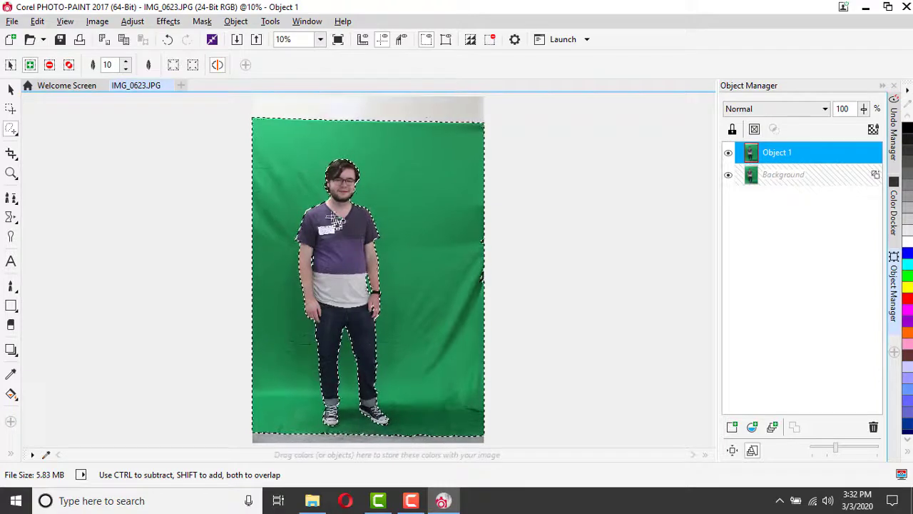
click(294, 136)
mouse_move(241, 124)
mouse_down()
mouse_move(242, 93)
mouse_move(267, 87)
mouse_move(488, 86)
mouse_move(519, 123)
mouse_move(504, 146)
mouse_move(378, 150)
mouse_up()
double_click(378, 149)
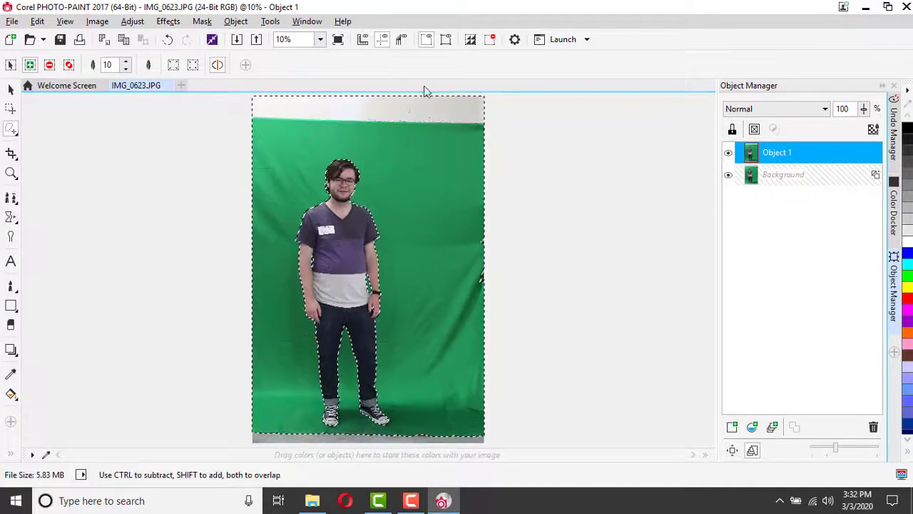
scroll(81, 261, up, 2)
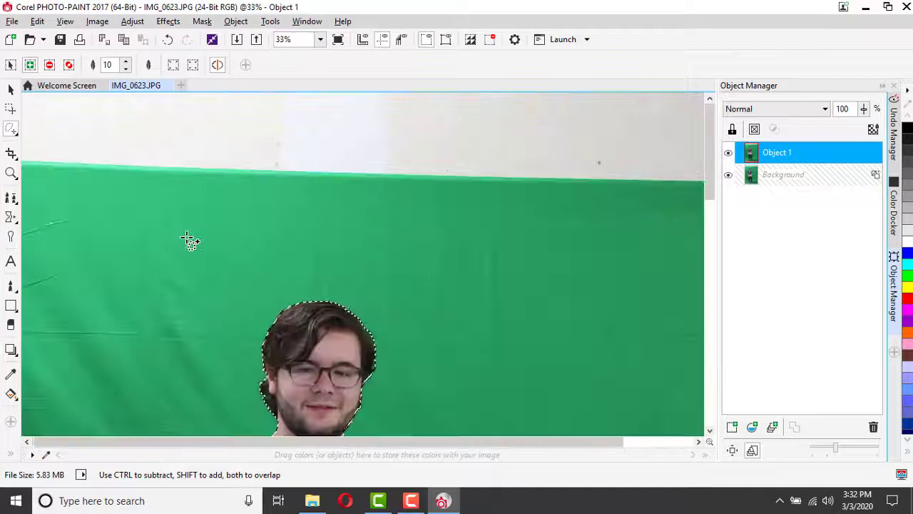
scroll(126, 207, down, 1)
Add the green areas at the top left and along the right side to the mask
mouse_move(71, 221)
mouse_down()
mouse_move(56, 179)
mouse_move(146, 183)
mouse_up()
double_click(147, 183)
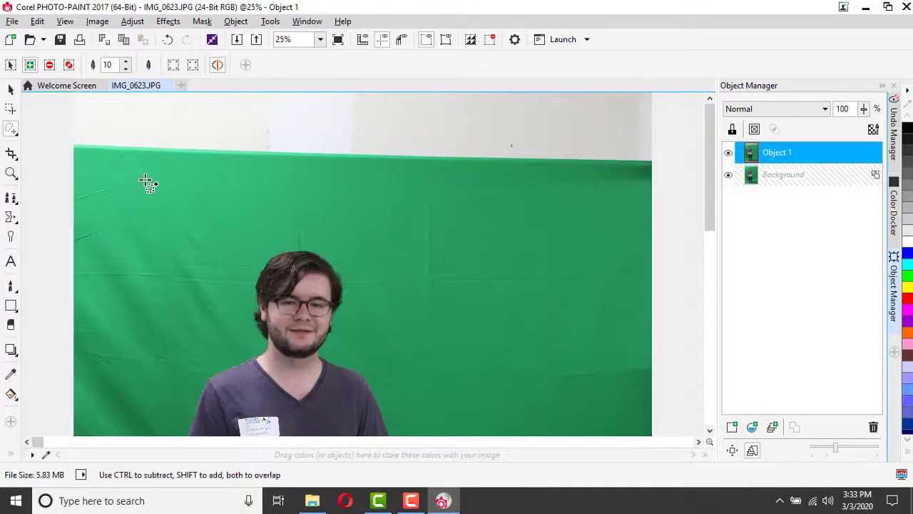
scroll(146, 183, down, 2)
scroll(620, 255, up, 3)
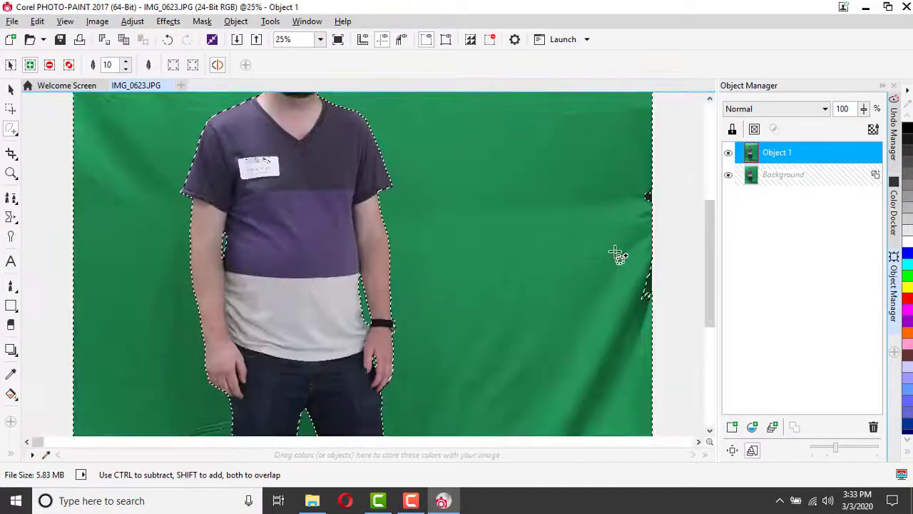
scroll(278, 251, down, 1)
mouse_move(596, 353)
mouse_down()
mouse_move(601, 176)
mouse_move(677, 188)
mouse_move(689, 207)
mouse_up()
double_click(689, 207)
scroll(518, 196, down, 2)
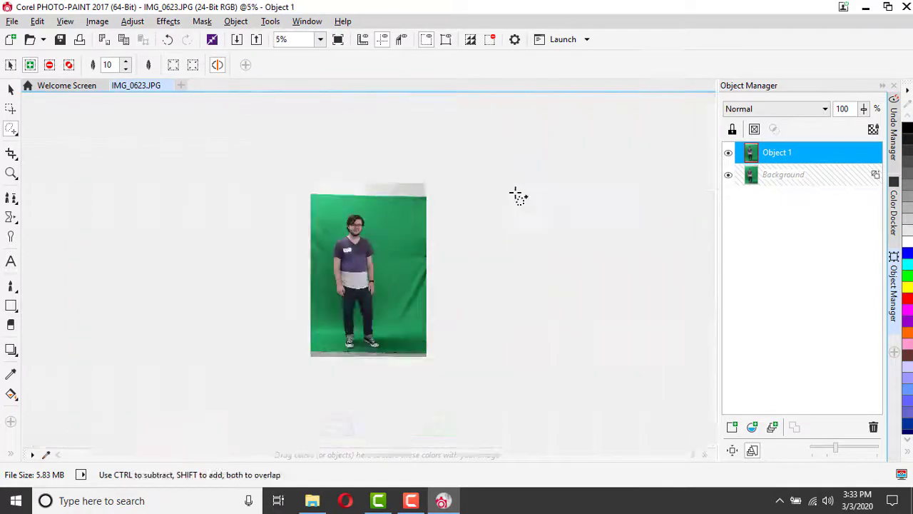
scroll(402, 381, up, 1)
scroll(350, 451, up, 2)
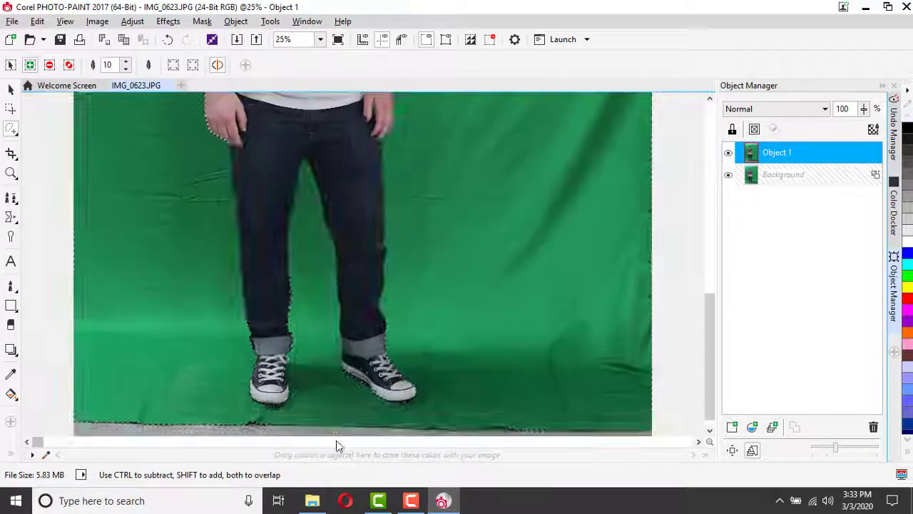
Trace the floor strip below the shoes along the photo's bottom edge into the mask
click(261, 413)
mouse_move(126, 404)
mouse_down()
mouse_move(90, 455)
mouse_move(200, 471)
mouse_up()
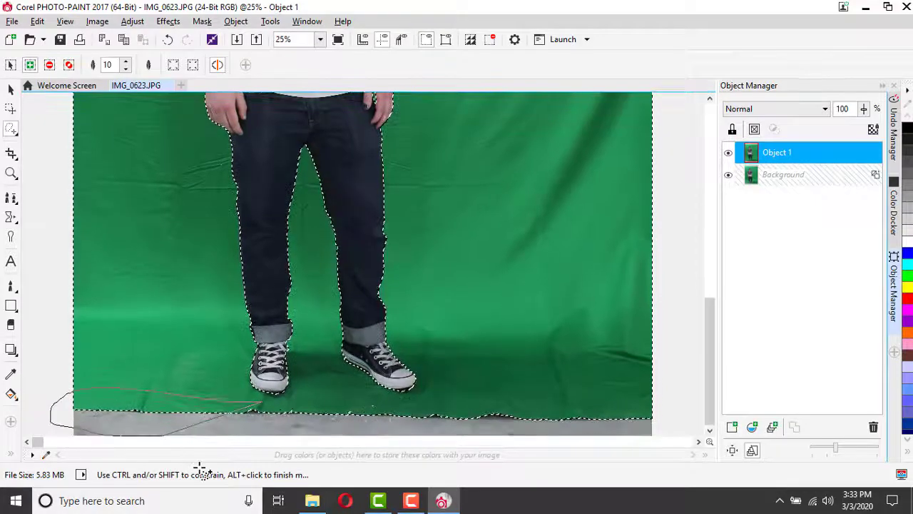
double_click(346, 396)
scroll(306, 346, down, 2)
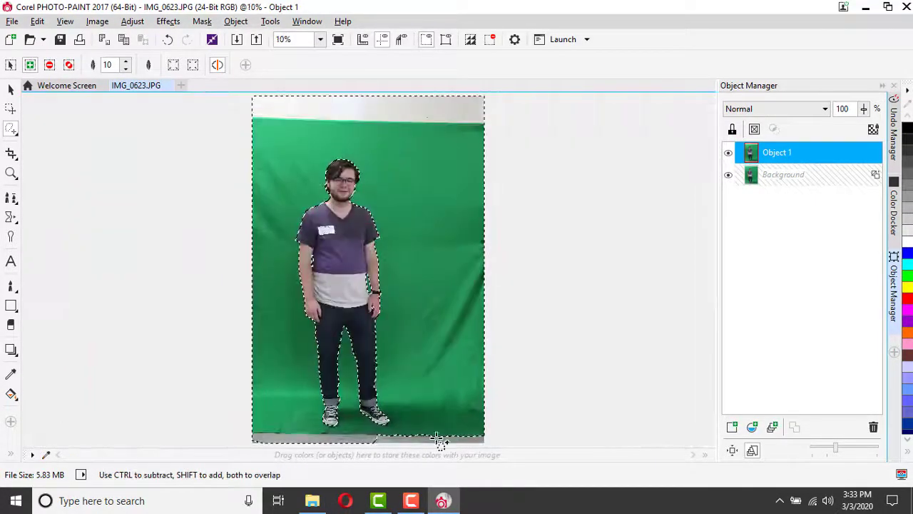
click(508, 444)
mouse_move(435, 458)
mouse_down()
mouse_move(361, 449)
mouse_move(361, 441)
mouse_move(376, 430)
mouse_move(517, 432)
mouse_up()
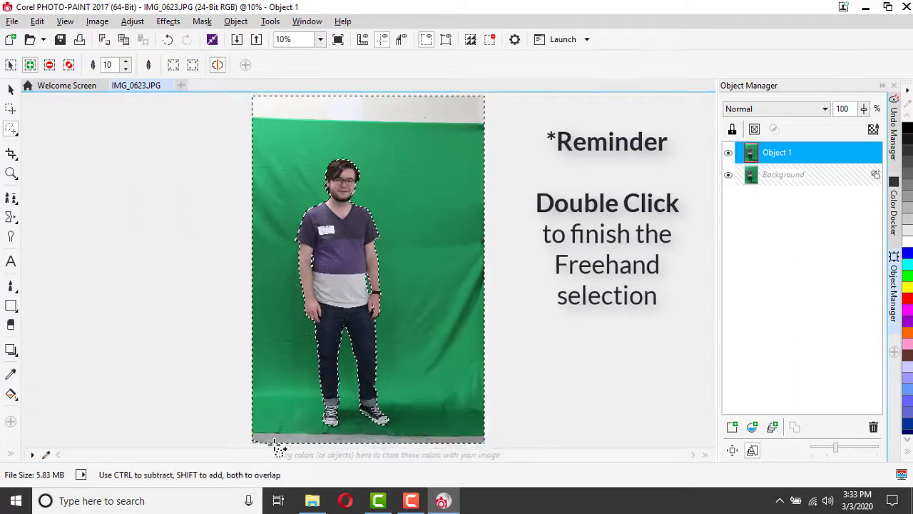
mouse_move(278, 448)
mouse_down()
mouse_move(232, 441)
mouse_move(239, 414)
mouse_up()
double_click(350, 383)
scroll(347, 367, up, 3)
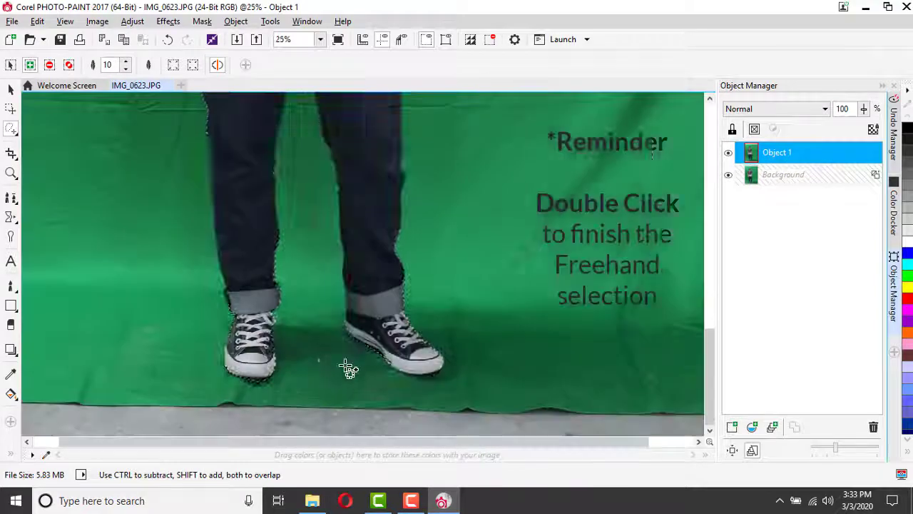
Zoom in and trace a freehand outline beside the right shoe so the mask fits it
scroll(633, 290, up, 1)
scroll(407, 245, up, 1)
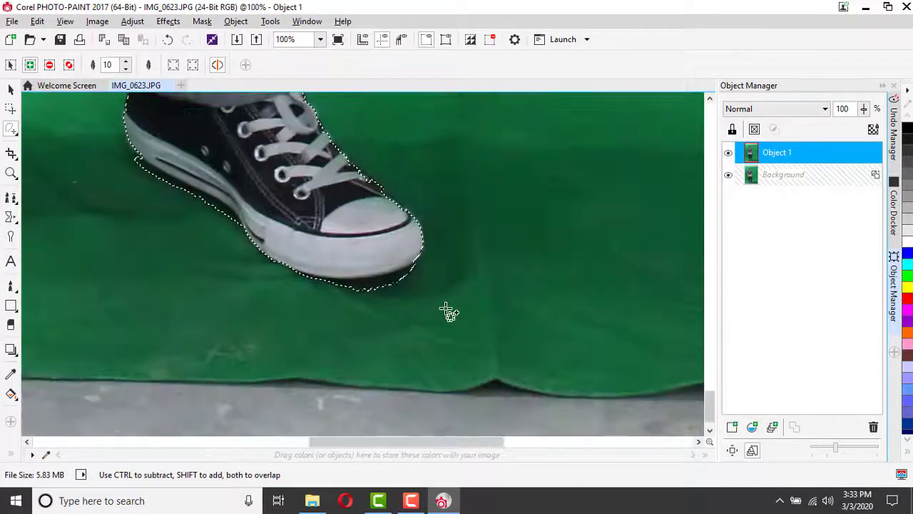
scroll(256, 179, up, 1)
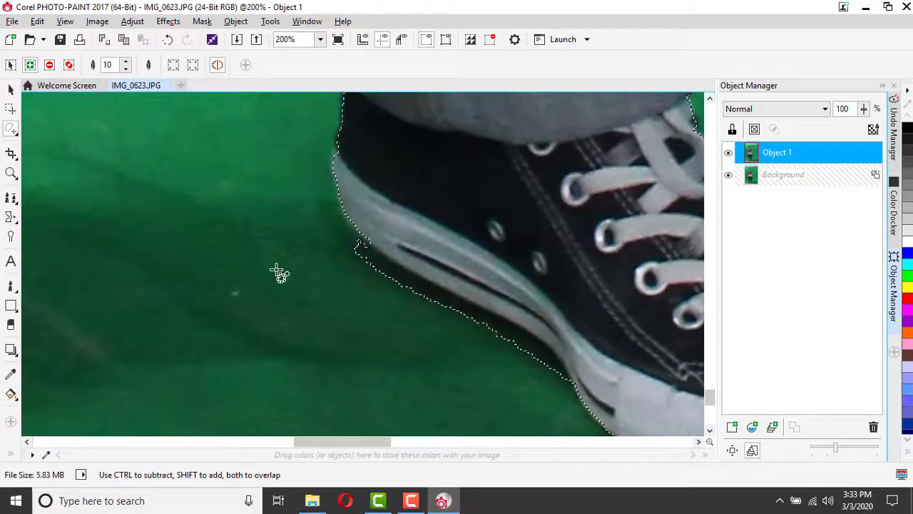
scroll(279, 271, down, 1)
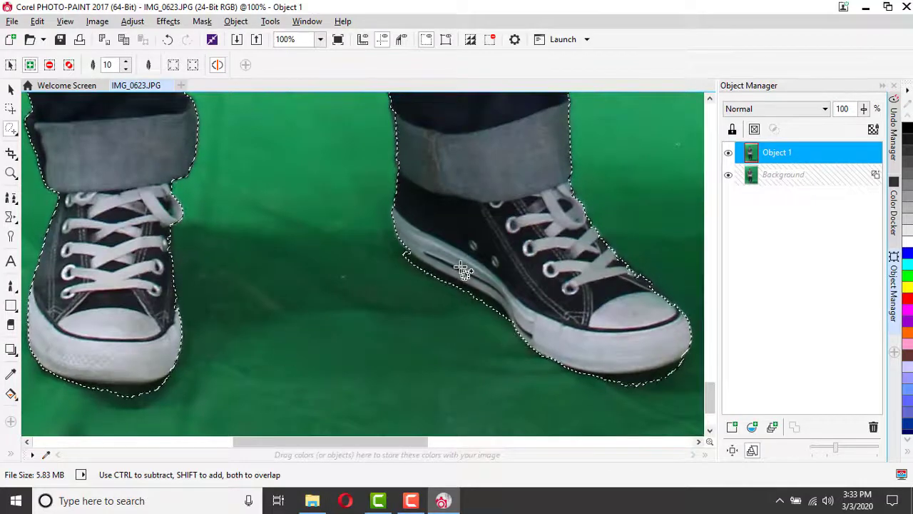
scroll(467, 265, up, 1)
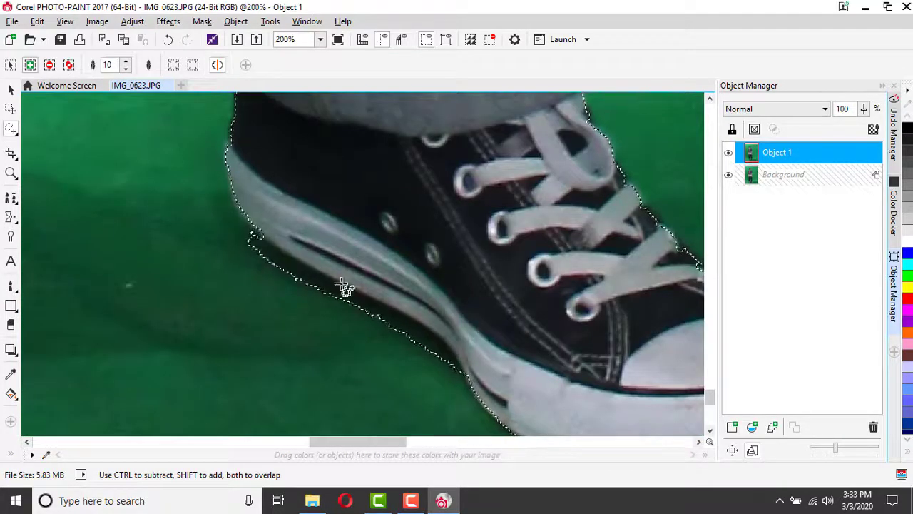
click(262, 241)
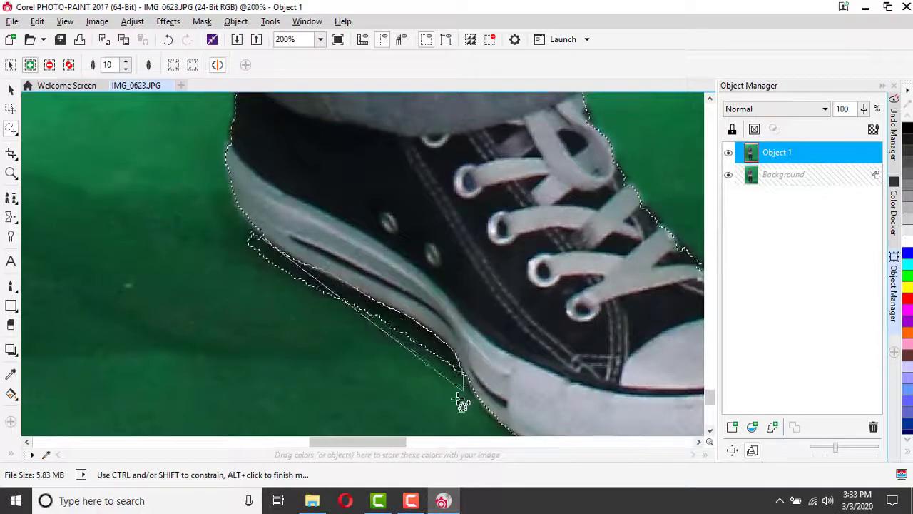
double_click(187, 166)
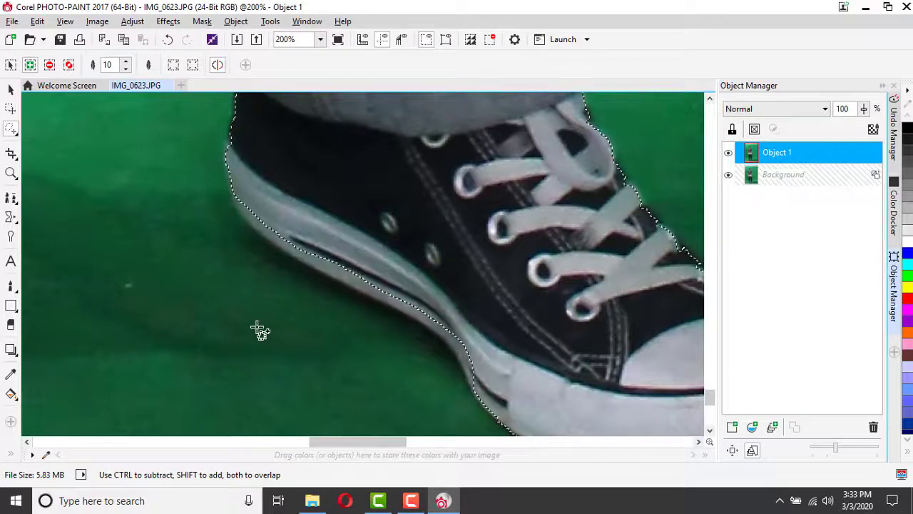
Trace around the shoe's toe and along the front sole, adding the shadow beneath to the mask
scroll(200, 292, down, 4)
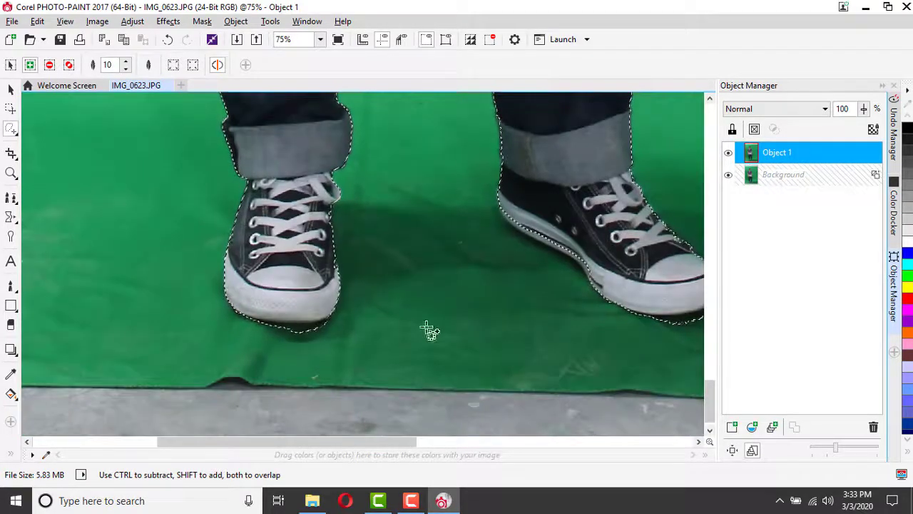
scroll(673, 326, up, 4)
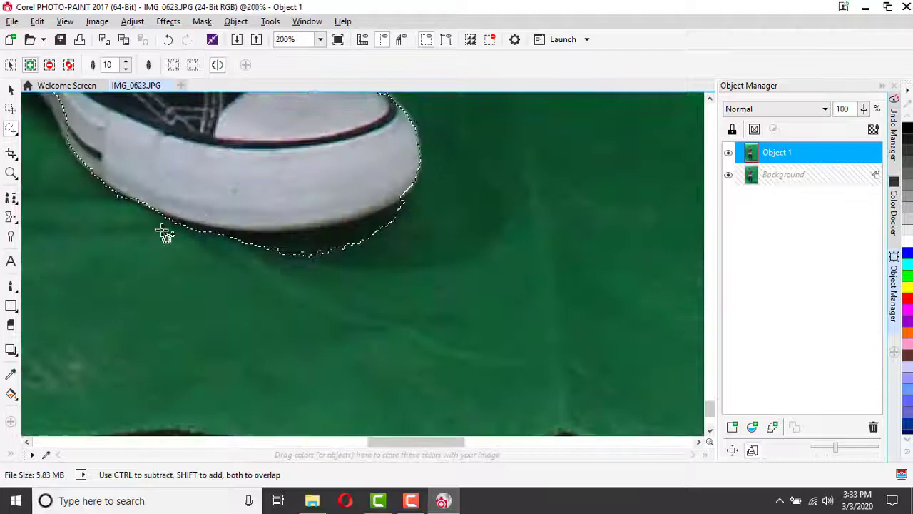
mouse_move(227, 246)
mouse_down()
mouse_move(358, 239)
mouse_move(462, 256)
mouse_move(340, 350)
mouse_move(270, 340)
mouse_up()
double_click(270, 340)
scroll(99, 297, down, 5)
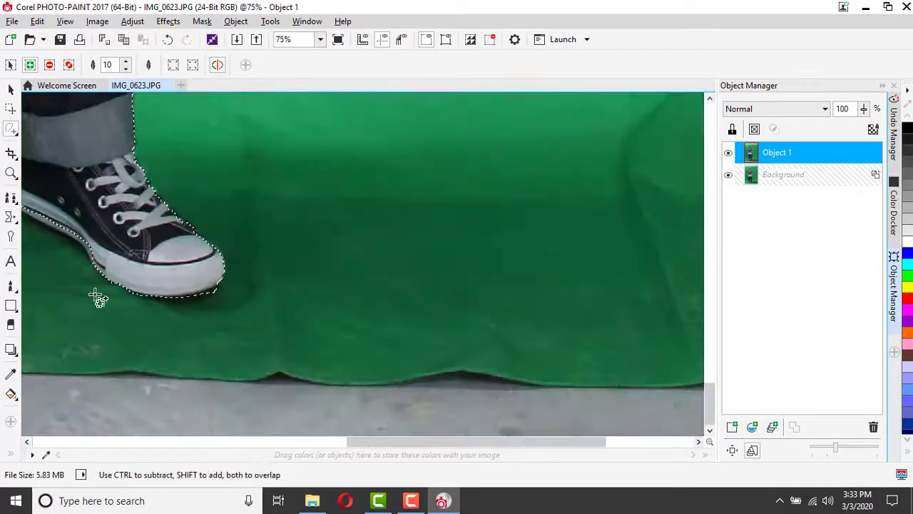
scroll(107, 294, down, 1)
scroll(214, 384, up, 1)
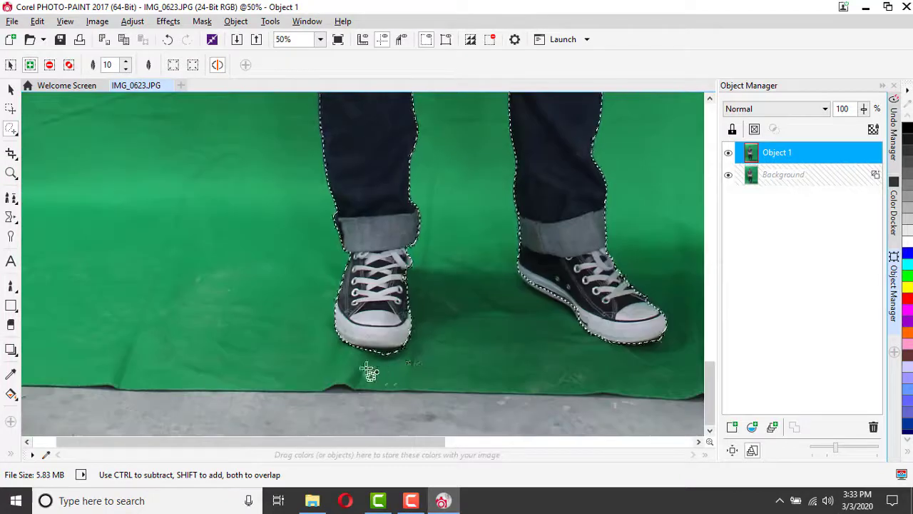
scroll(421, 319, up, 2)
mouse_move(263, 278)
mouse_down()
mouse_move(373, 277)
mouse_move(385, 311)
mouse_up()
double_click(383, 311)
scroll(371, 309, down, 3)
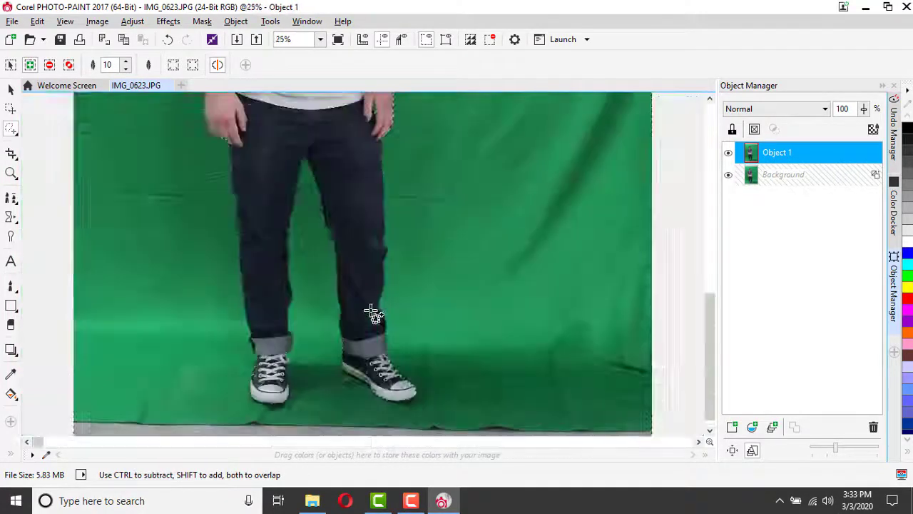
Draw two closed freehand mask outlines beside the man's right leg and knee
scroll(373, 204, up, 1)
scroll(383, 268, up, 1)
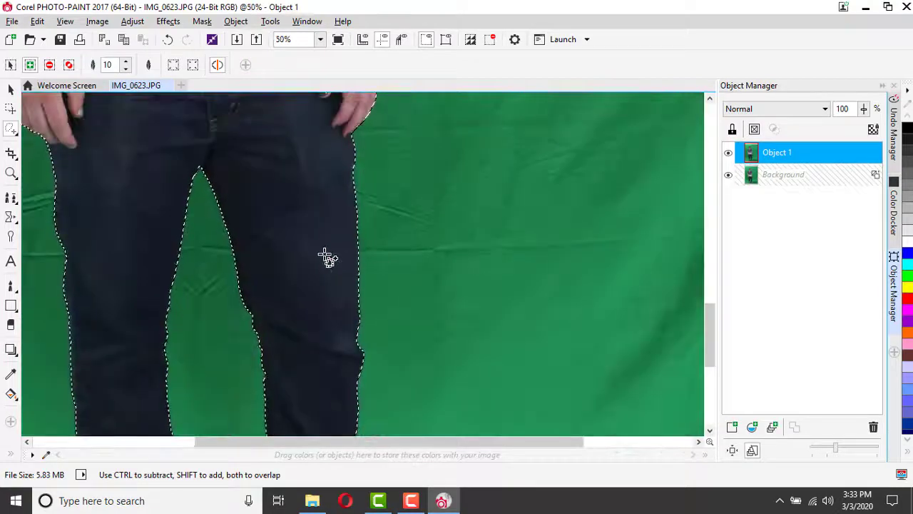
scroll(326, 255, down, 1)
scroll(402, 164, up, 2)
scroll(277, 381, down, 1)
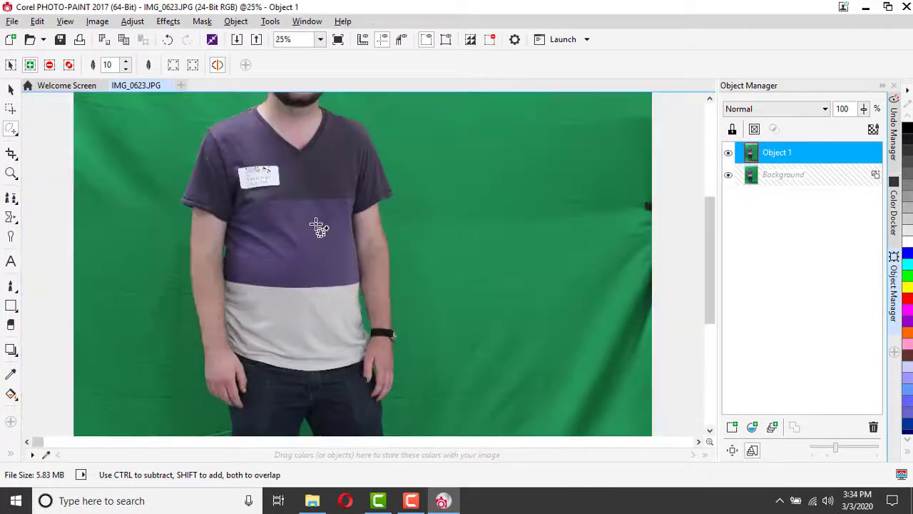
scroll(366, 317, down, 1)
scroll(385, 413, up, 2)
scroll(328, 244, up, 1)
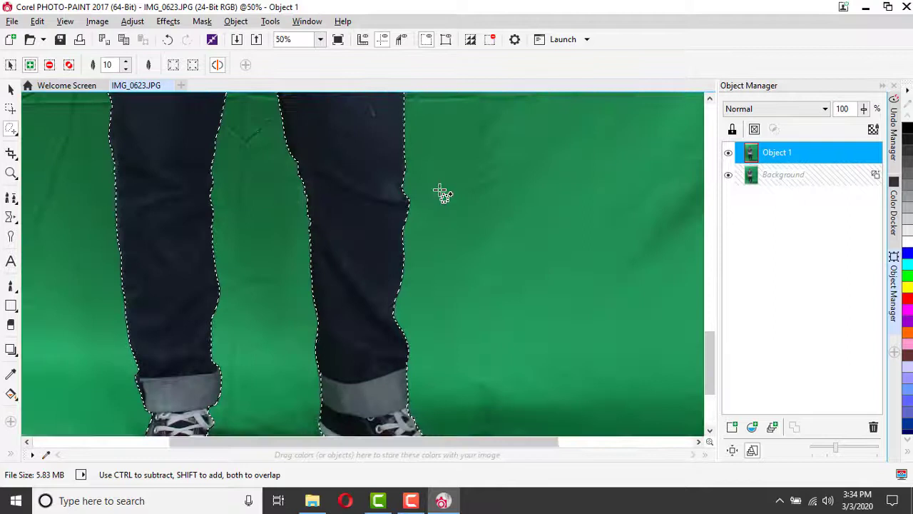
drag(402, 187, 408, 266)
double_click(452, 271)
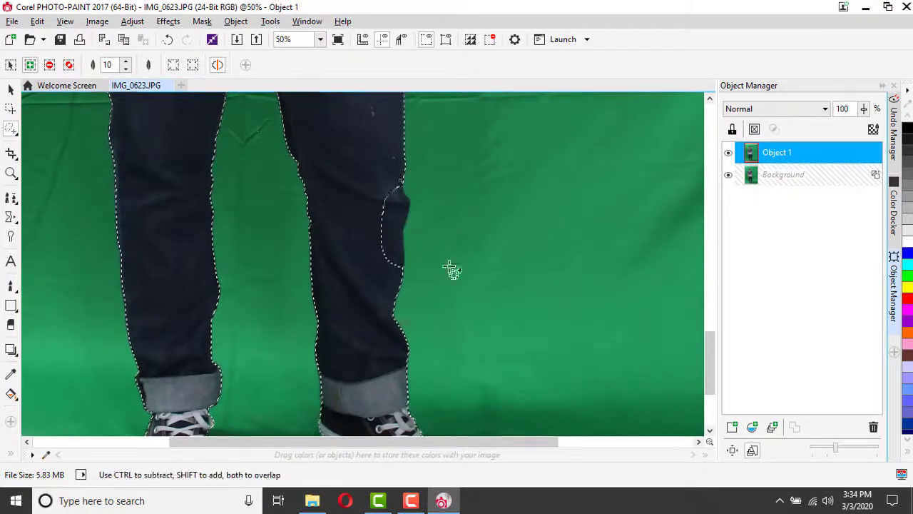
mouse_move(426, 216)
mouse_down()
mouse_move(415, 258)
mouse_move(408, 212)
mouse_up()
double_click(408, 212)
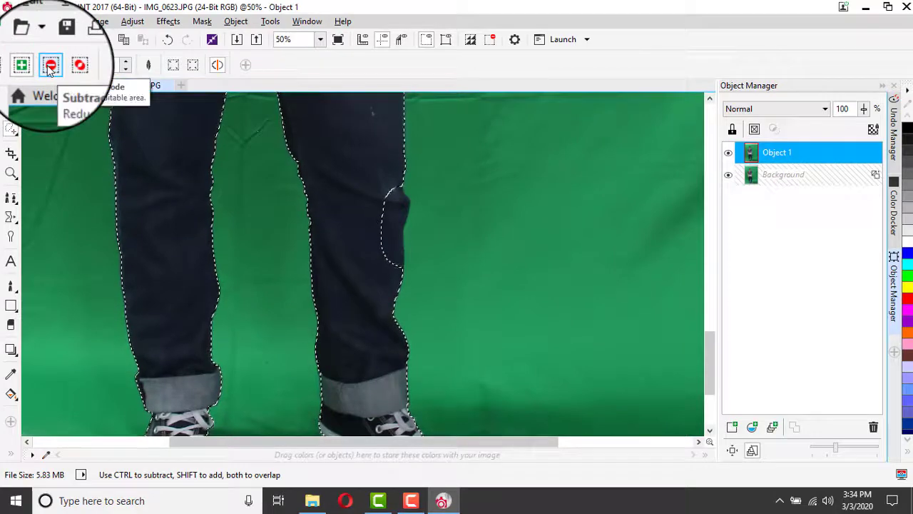
Switch the mask to Subtractive mode and trace outlines at the knee to trim the extra area
click(50, 67)
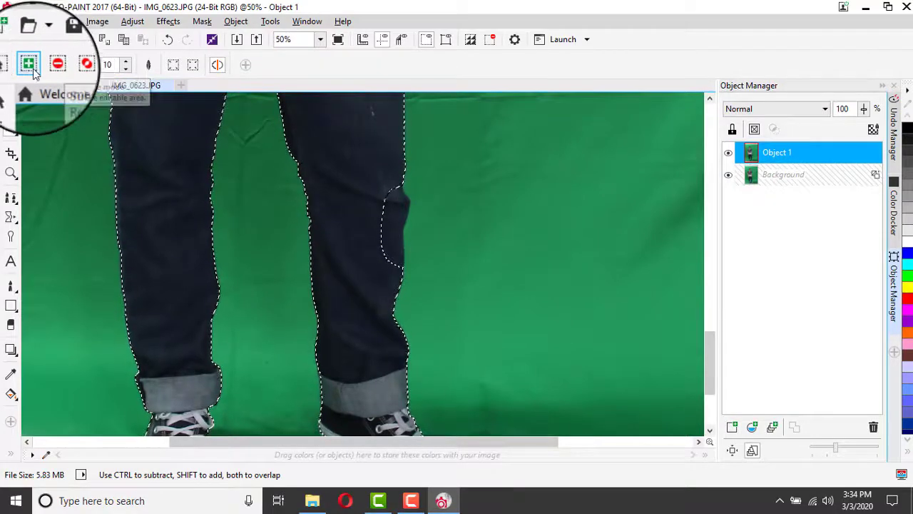
scroll(394, 238, up, 2)
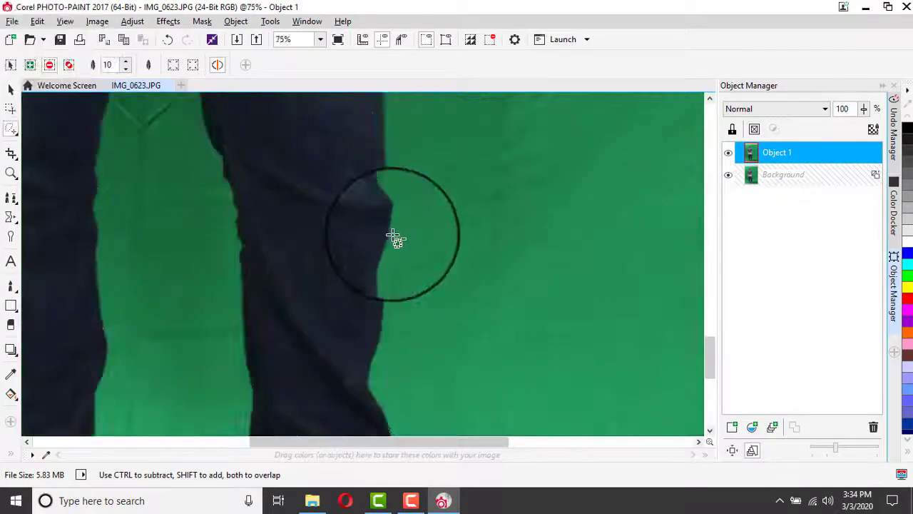
click(366, 168)
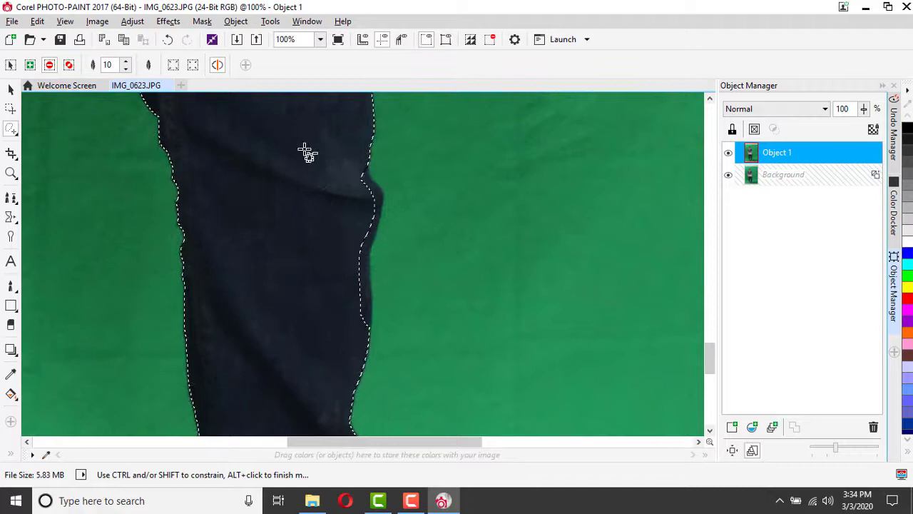
click(370, 165)
click(367, 172)
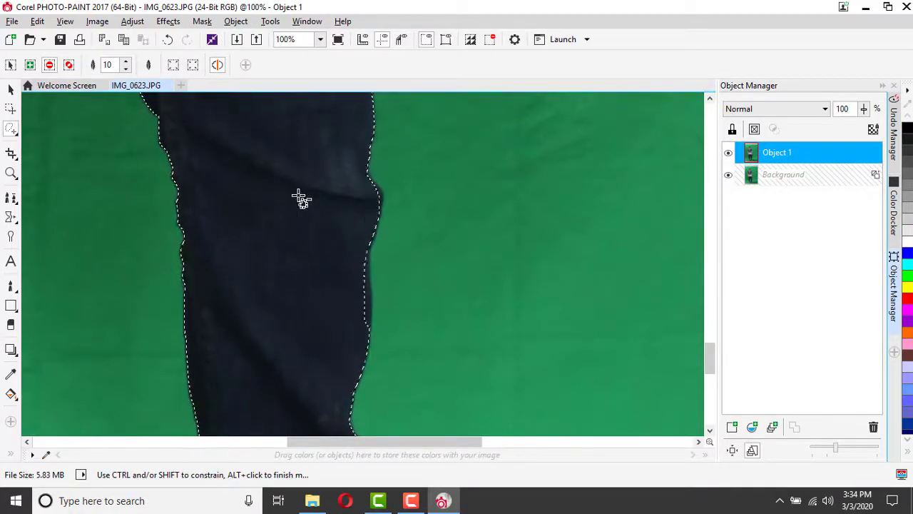
key(Escape)
click(369, 332)
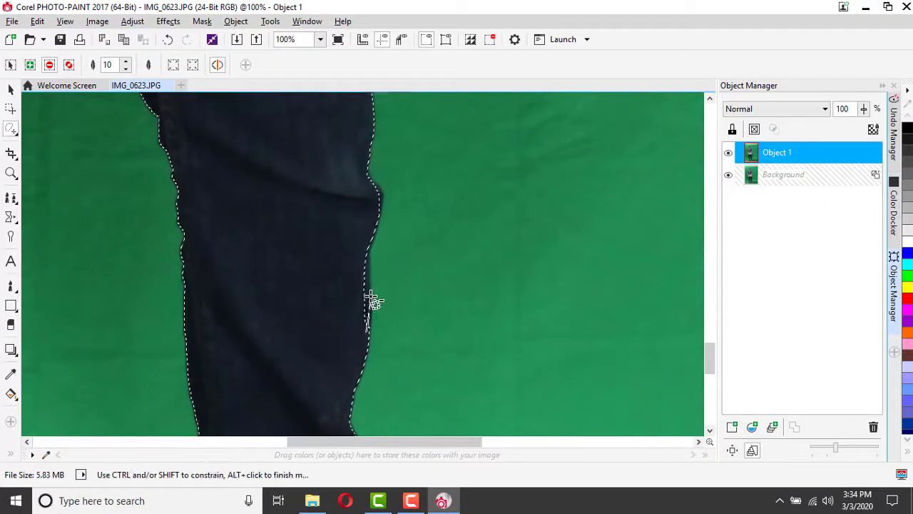
key(Escape)
scroll(328, 222, down, 4)
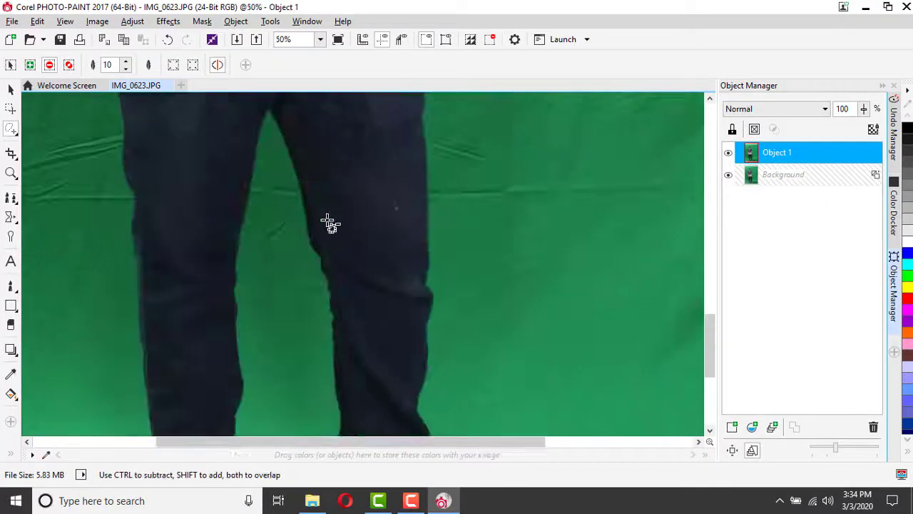
scroll(368, 177, up, 1)
Apply Mask > Invert so the selection swaps from the green backdrop to the man
scroll(239, 158, down, 2)
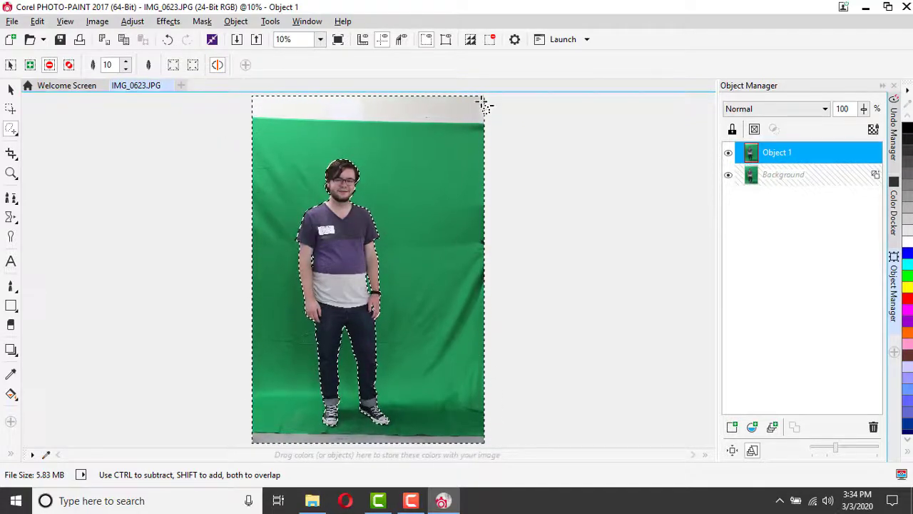
click(204, 22)
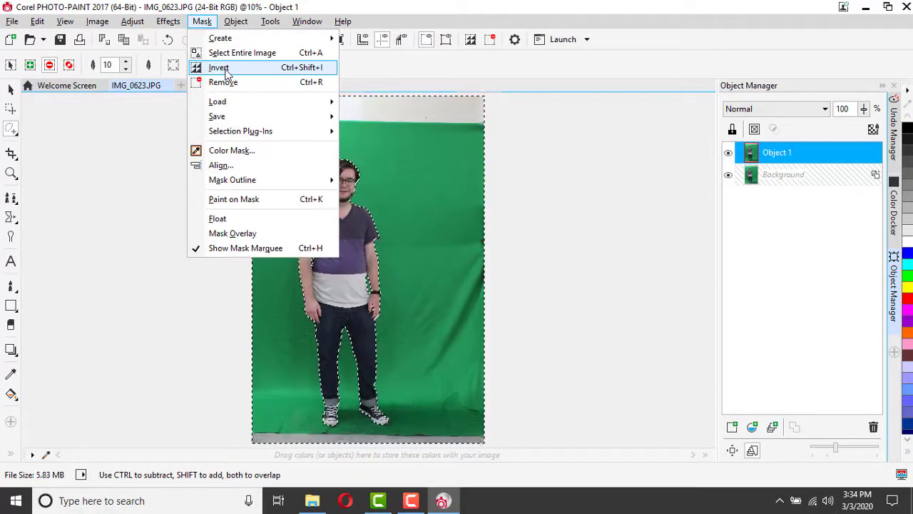
click(225, 69)
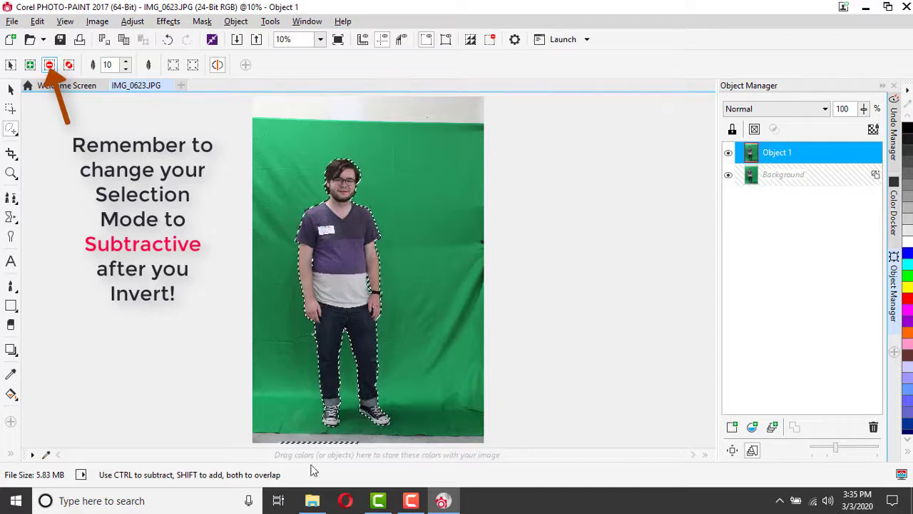
Loop freehand mask corrections along the photo's bottom edge and near the shoes
click(280, 435)
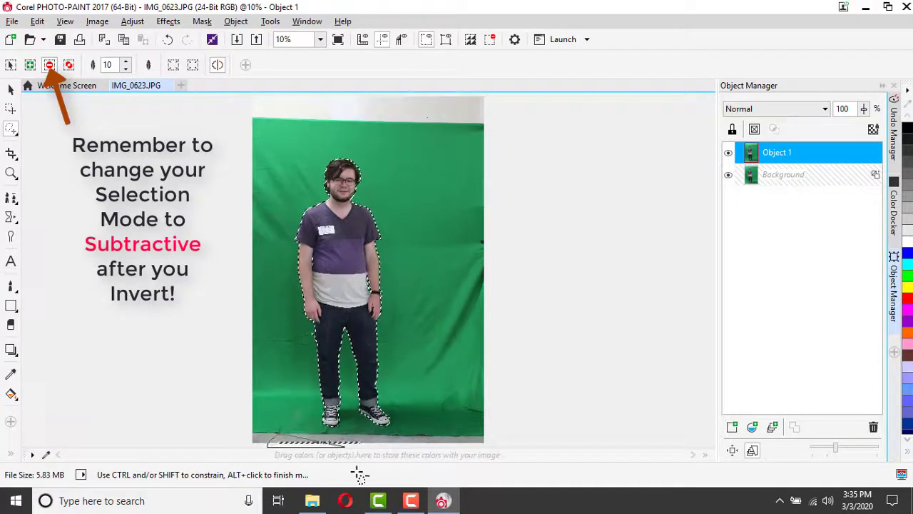
double_click(369, 439)
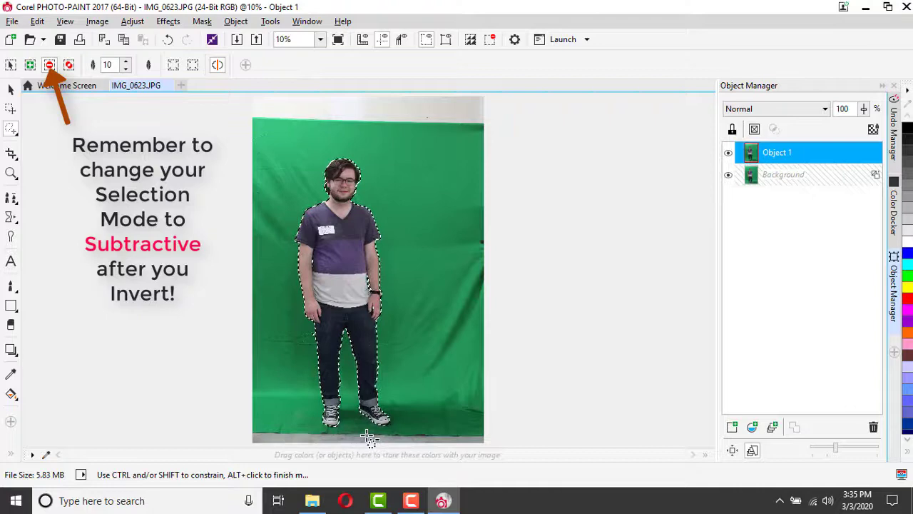
scroll(367, 433, up, 3)
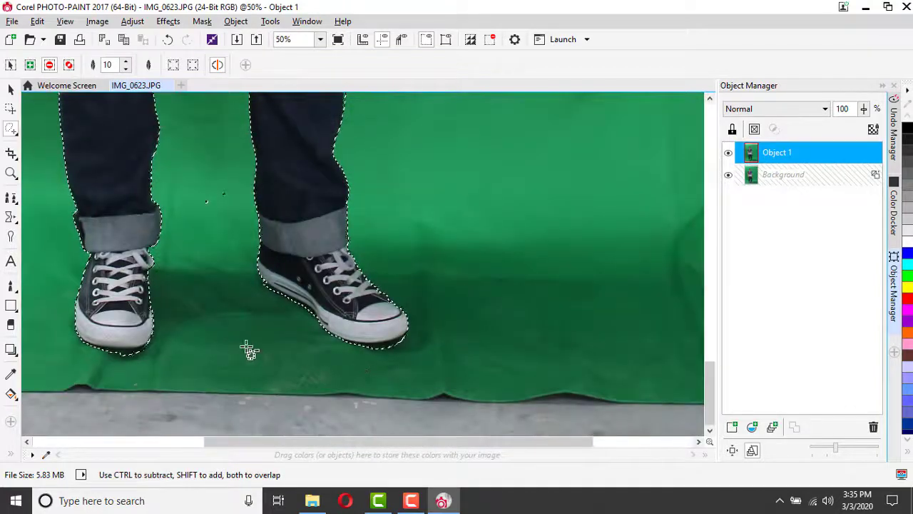
click(241, 219)
double_click(237, 180)
scroll(469, 342, down, 2)
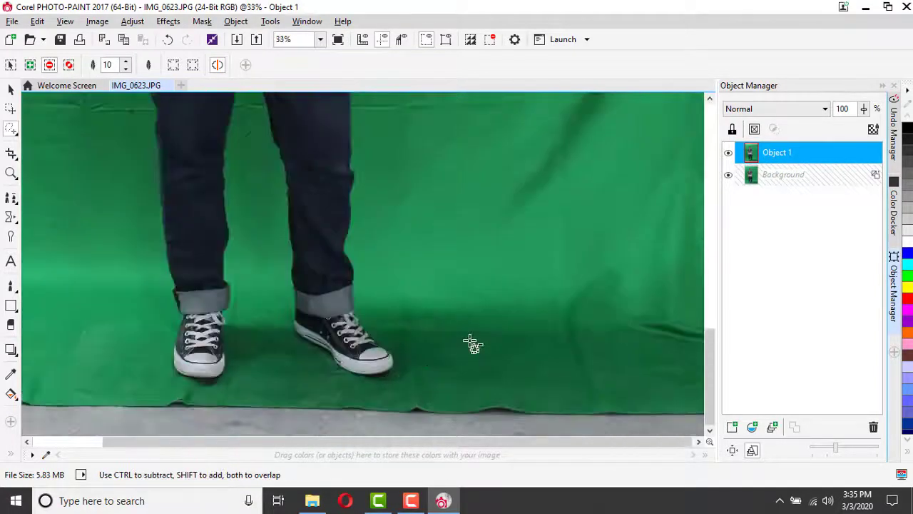
scroll(238, 347, up, 4)
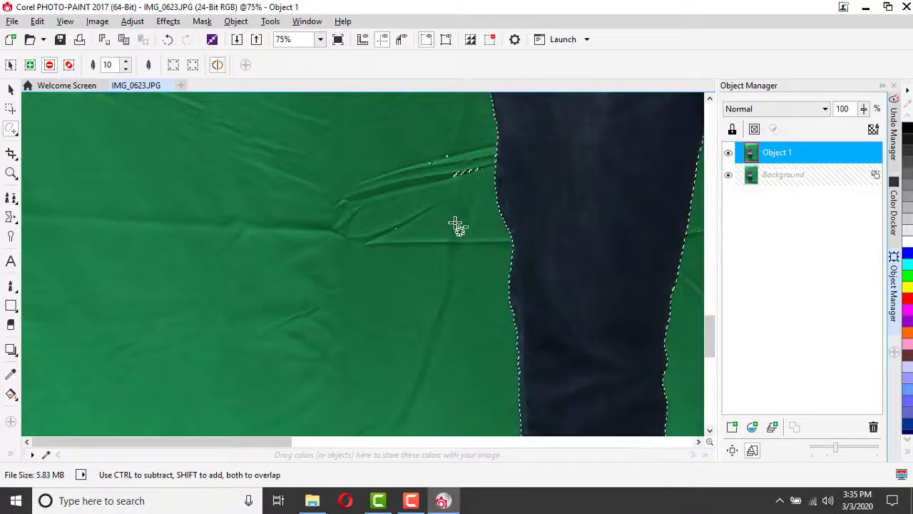
Fix the crease fragment, the jeans edge and the stray patch between the legs with small mask loops
mouse_move(460, 174)
mouse_down()
mouse_move(369, 140)
mouse_move(483, 159)
mouse_up()
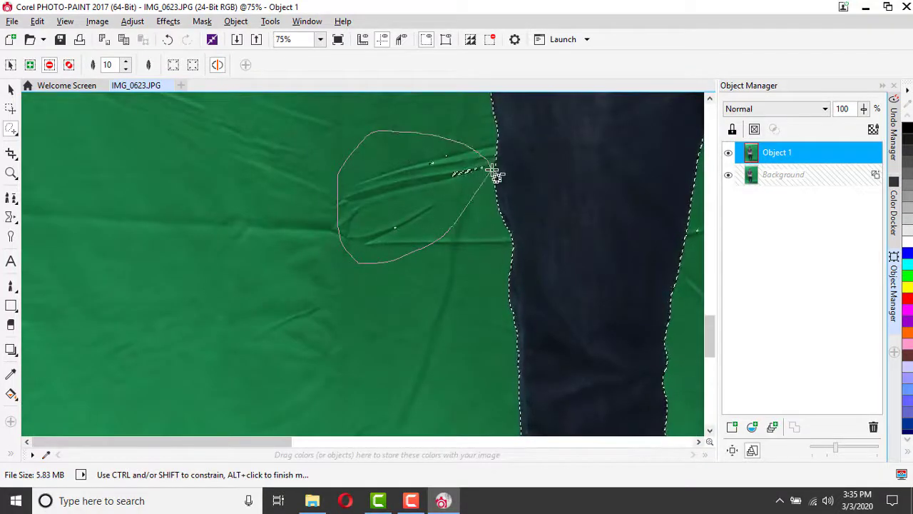
double_click(459, 179)
scroll(283, 231, down, 2)
scroll(493, 281, up, 1)
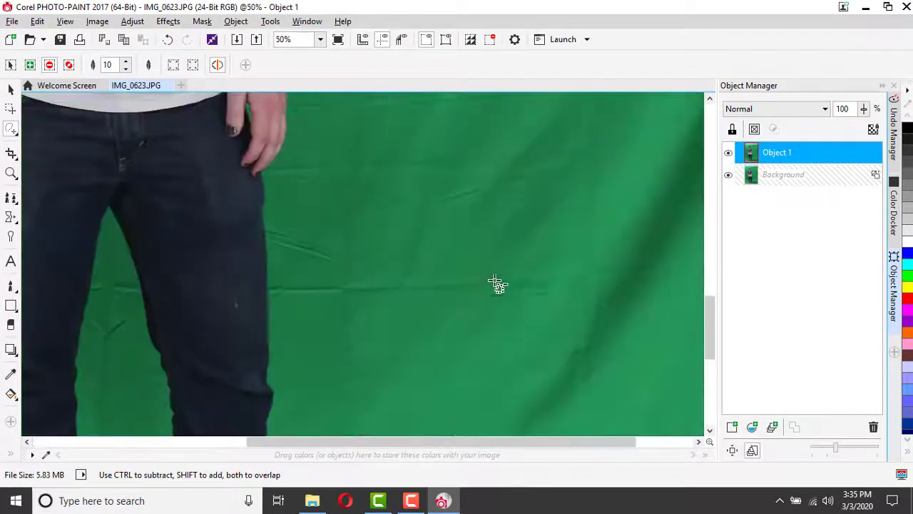
mouse_move(389, 329)
mouse_down()
mouse_move(354, 336)
mouse_move(279, 310)
mouse_move(280, 262)
mouse_move(398, 210)
mouse_up()
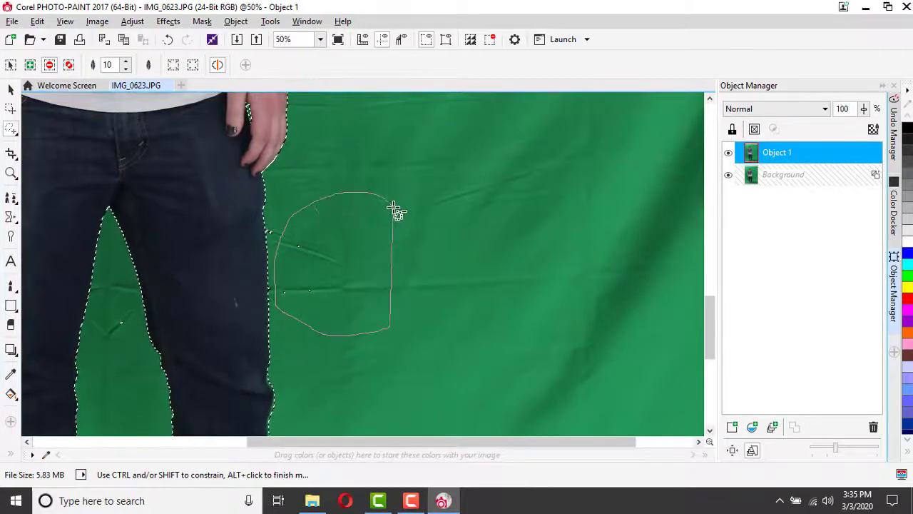
double_click(397, 210)
drag(128, 330, 126, 306)
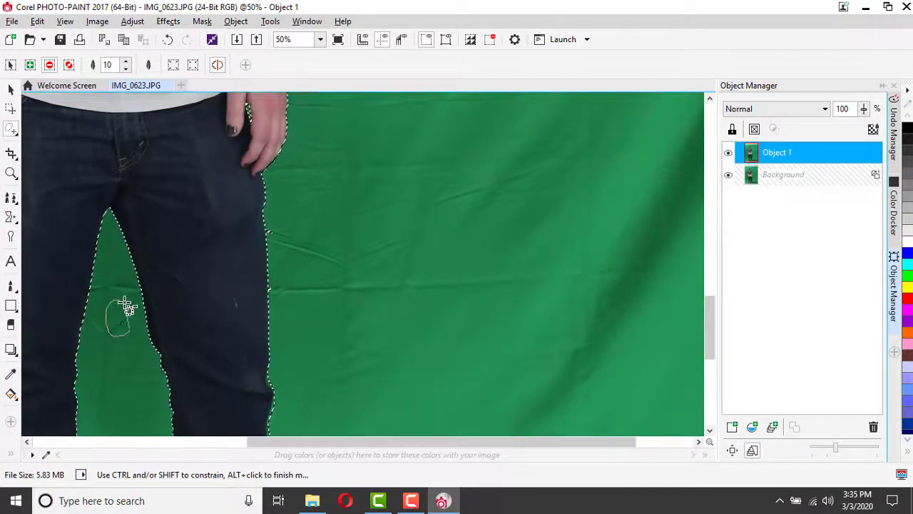
double_click(126, 306)
Correct the notch in the jeans edge and the small stray bit beside the jeans
scroll(626, 306, up, 4)
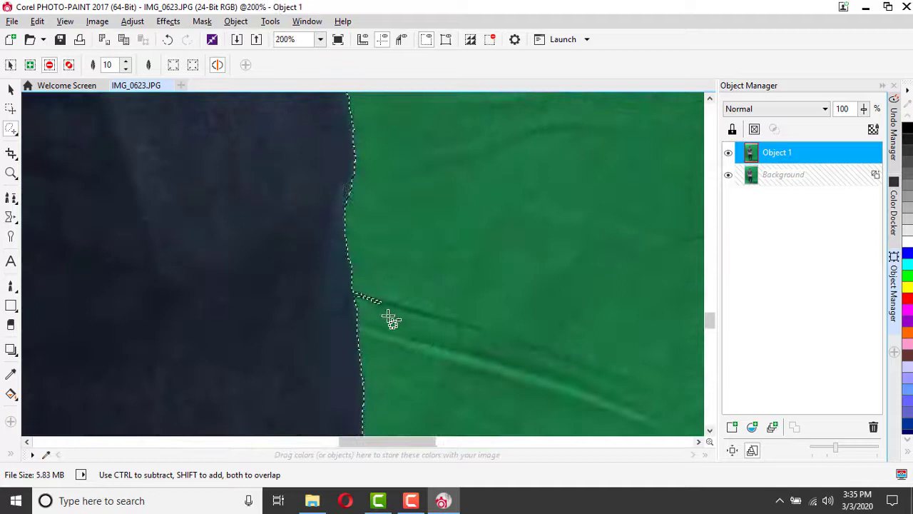
drag(388, 315, 372, 304)
double_click(407, 279)
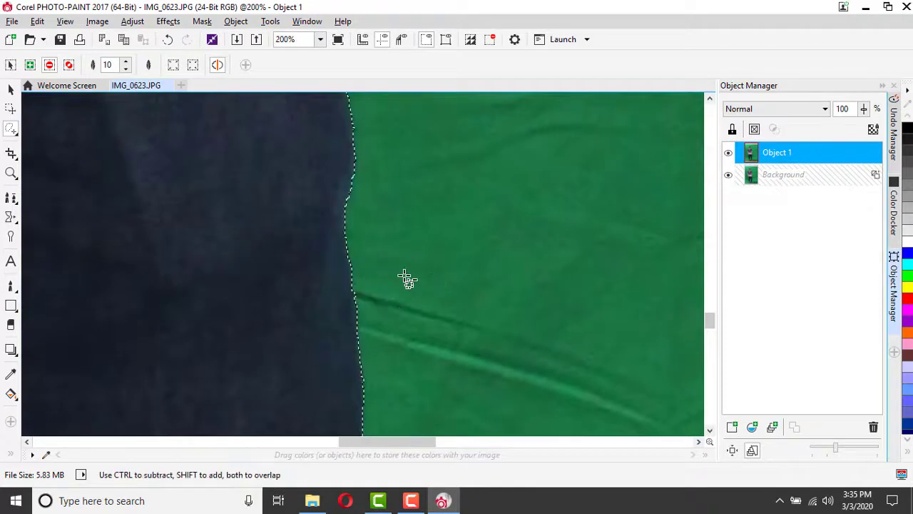
scroll(393, 353, down, 3)
scroll(369, 324, up, 1)
scroll(369, 323, up, 3)
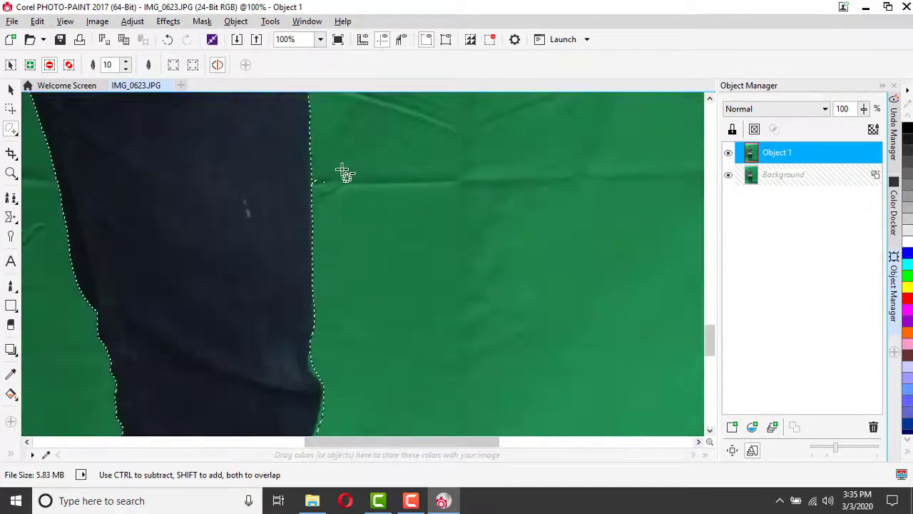
drag(326, 289, 357, 309)
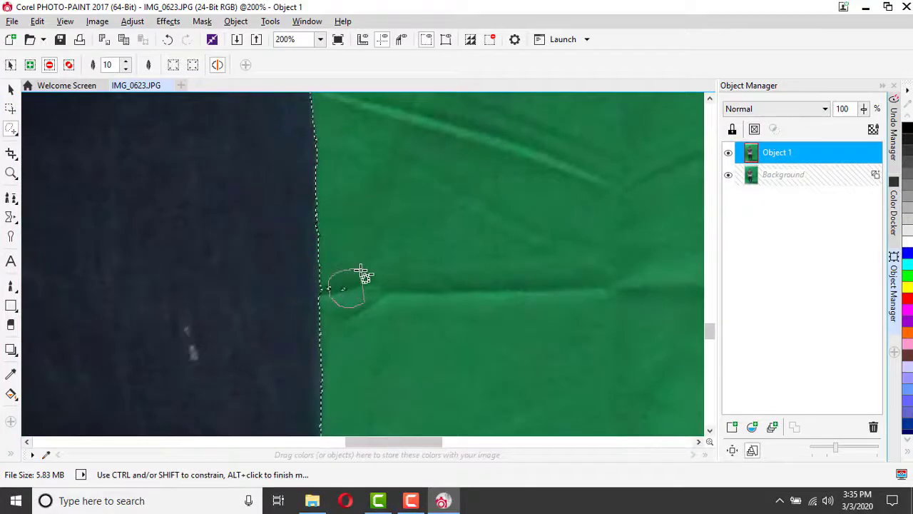
double_click(363, 274)
scroll(398, 336, down, 3)
scroll(397, 179, up, 2)
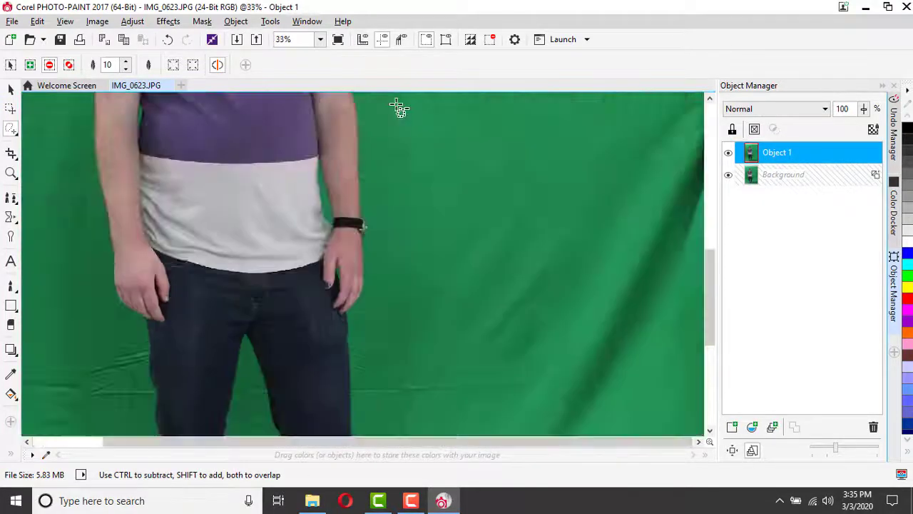
scroll(421, 320, down, 2)
scroll(183, 197, up, 2)
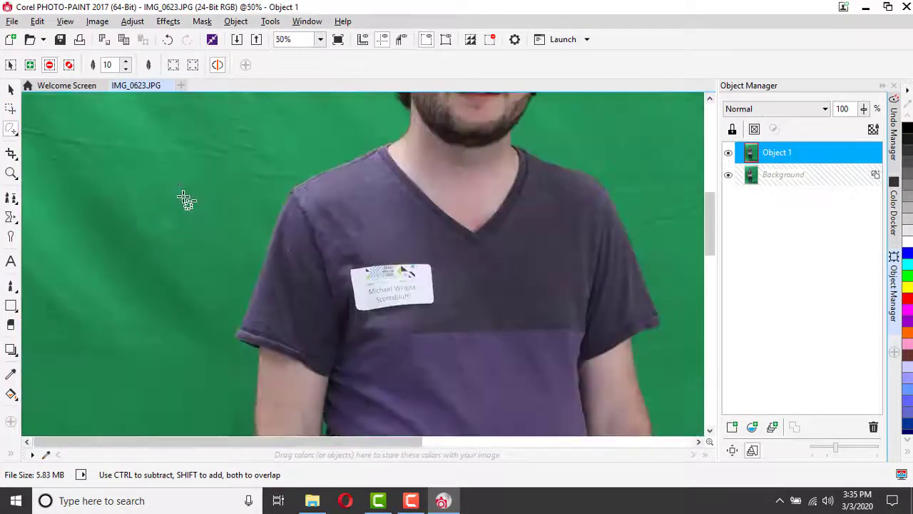
scroll(311, 164, up, 2)
scroll(369, 208, down, 3)
scroll(361, 236, up, 2)
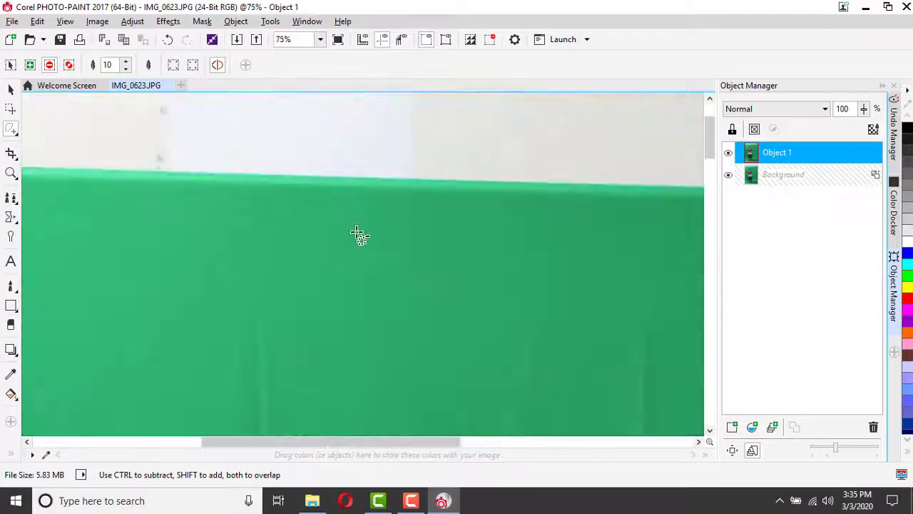
scroll(400, 210, down, 3)
scroll(428, 236, down, 2)
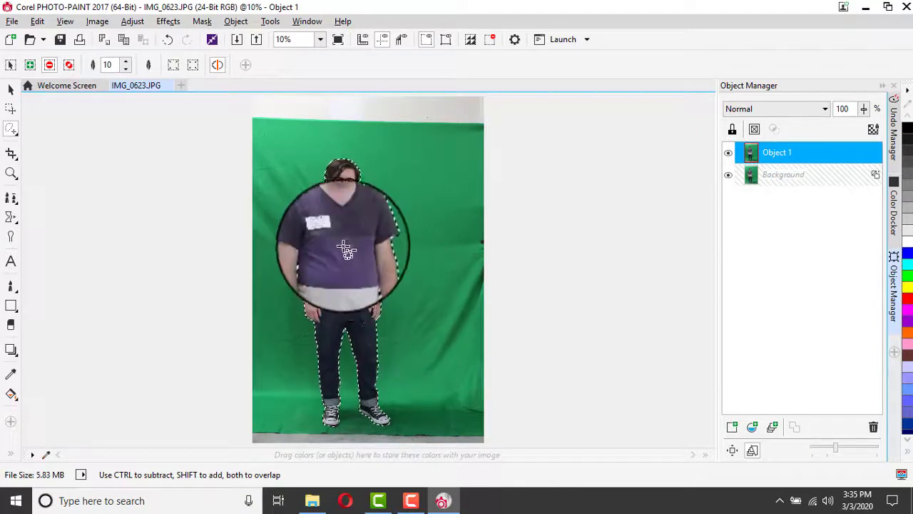
Copy the masked man from the right-click menu and use Paste as New Object to create Object 2
right_click(333, 216)
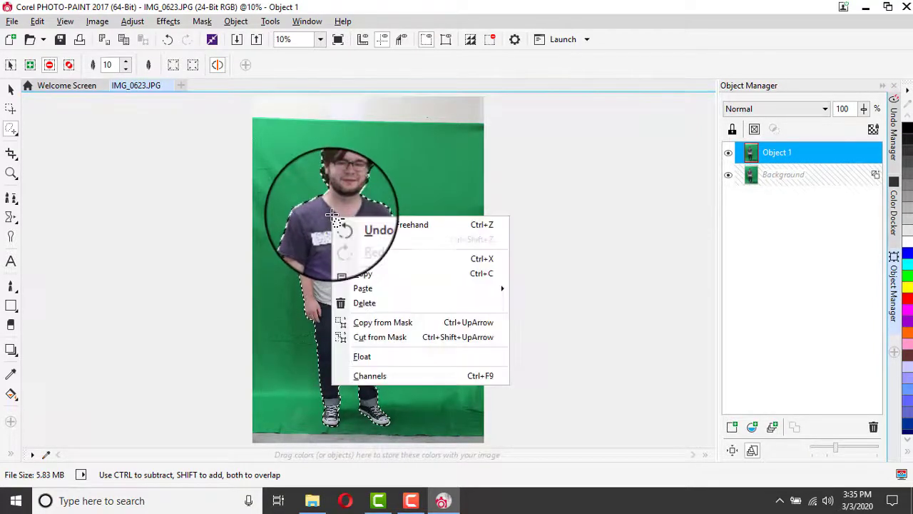
click(377, 283)
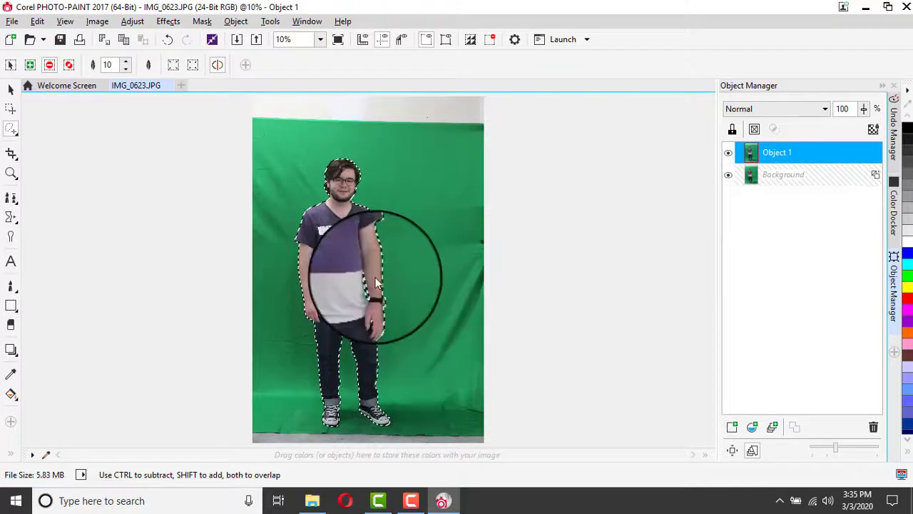
right_click(337, 218)
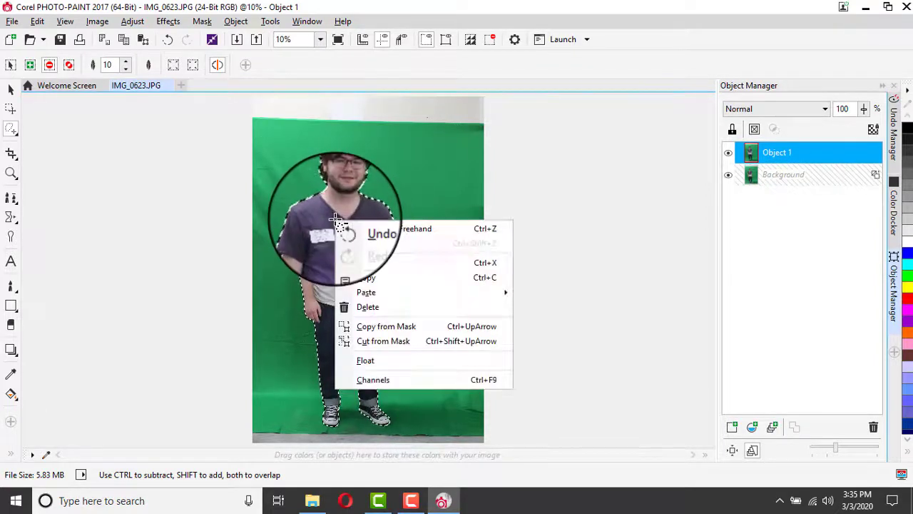
mouse_move(428, 293)
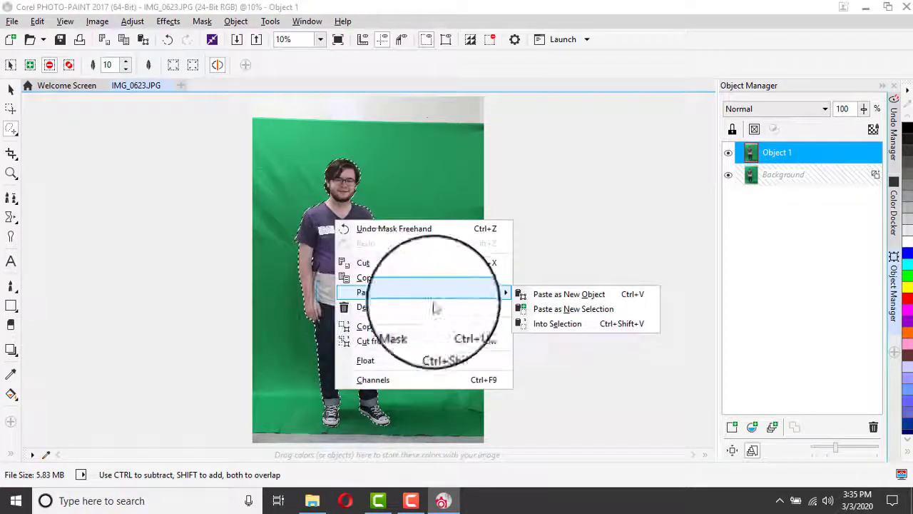
click(573, 296)
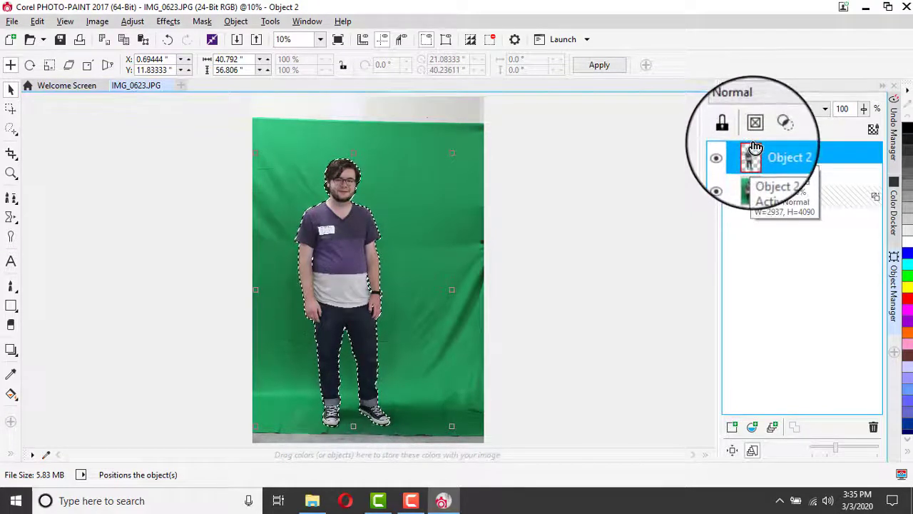
Hide the green-screen layer in the Object Manager so the man shows on transparency
click(729, 198)
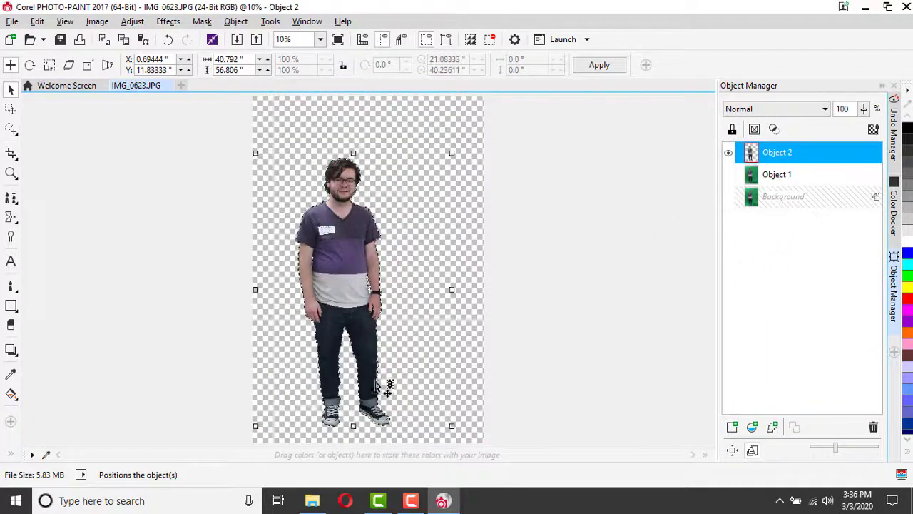
scroll(376, 385, up, 4)
scroll(384, 173, down, 2)
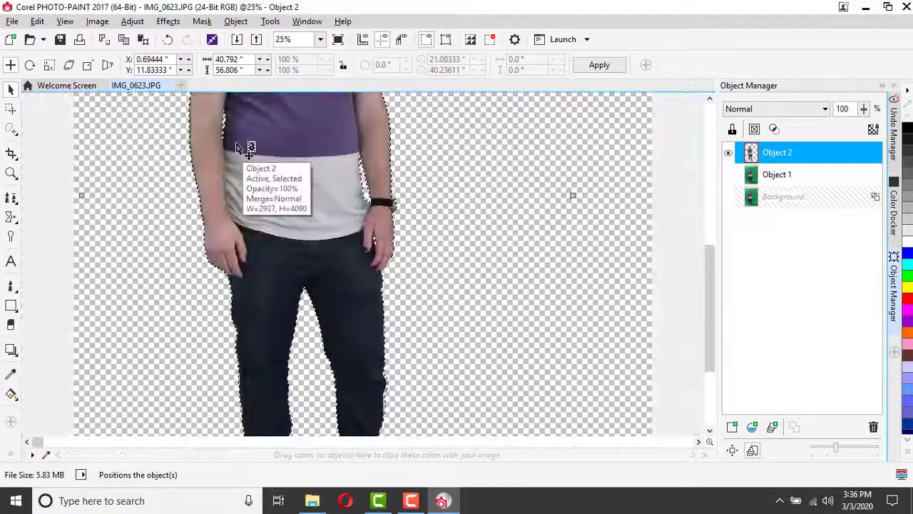
scroll(238, 148, up, 1)
scroll(334, 227, down, 4)
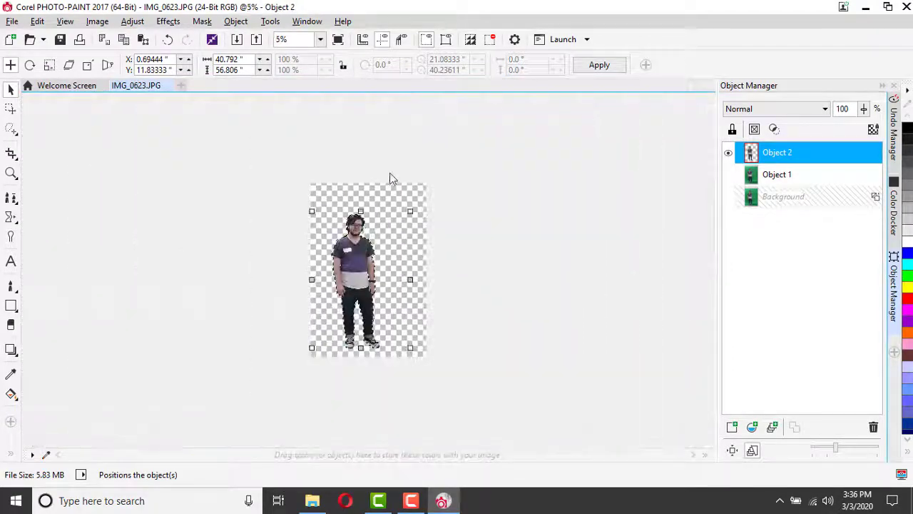
scroll(390, 178, up, 1)
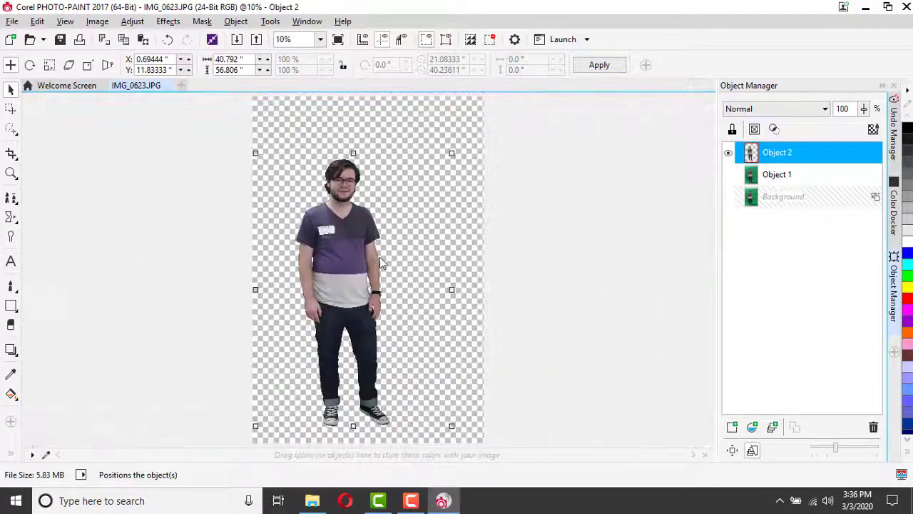
Remove the mask with Mask > Remove
click(203, 22)
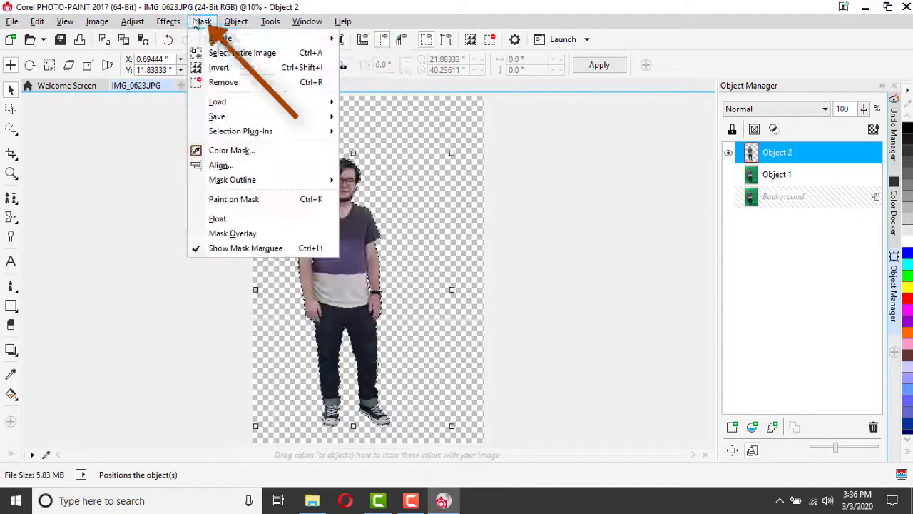
click(215, 86)
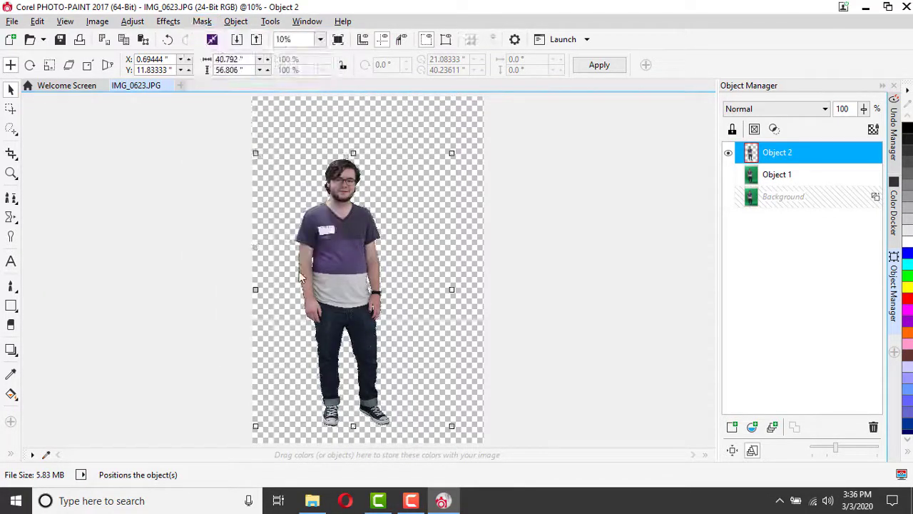
scroll(374, 369, up, 4)
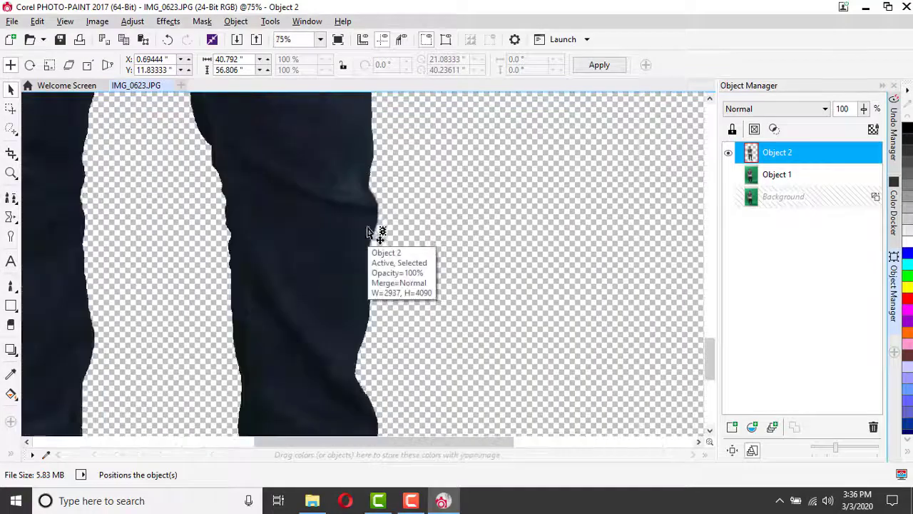